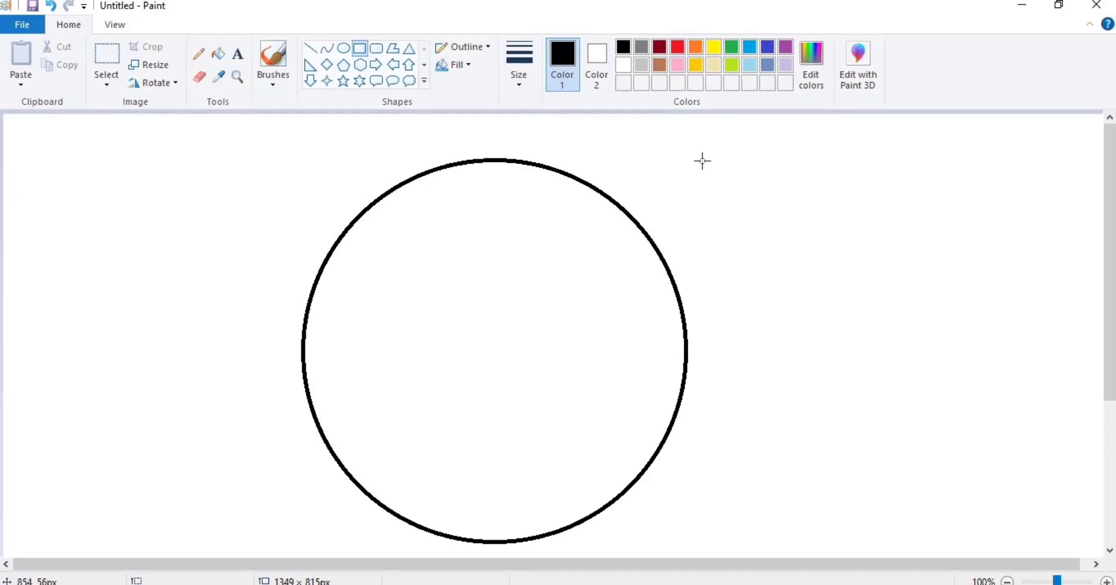
# Draw a square over the circle's top-right quarter, cornered at the centre and touching the circle's edge.
pyautogui.moveTo(703, 161); pyautogui.dragTo(484, 376)
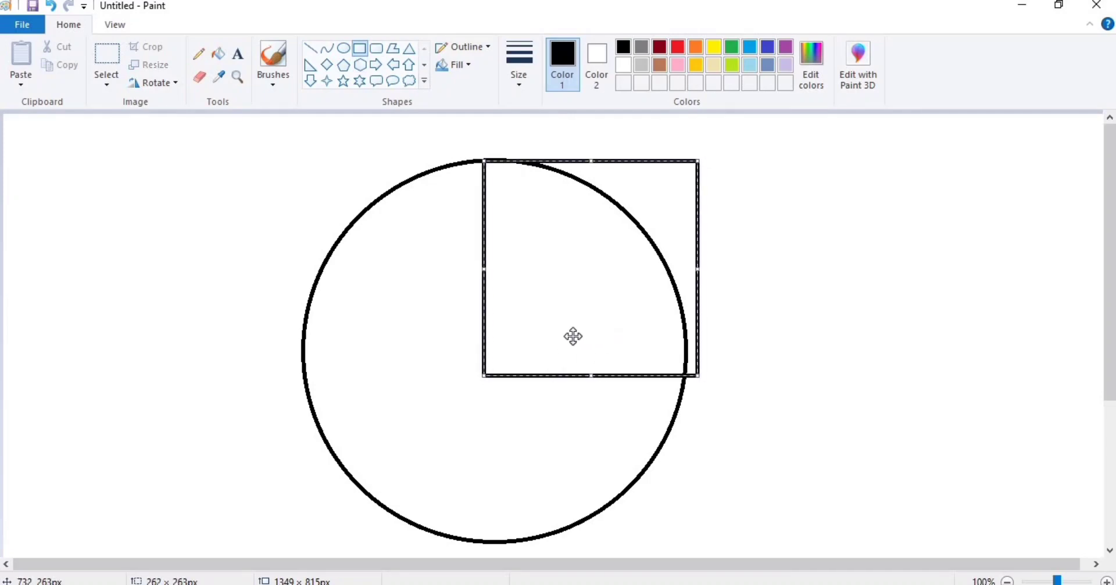
pyautogui.moveTo(604, 330); pyautogui.dragTo(592, 315)
pyautogui.moveTo(472, 146); pyautogui.dragTo(489, 160)
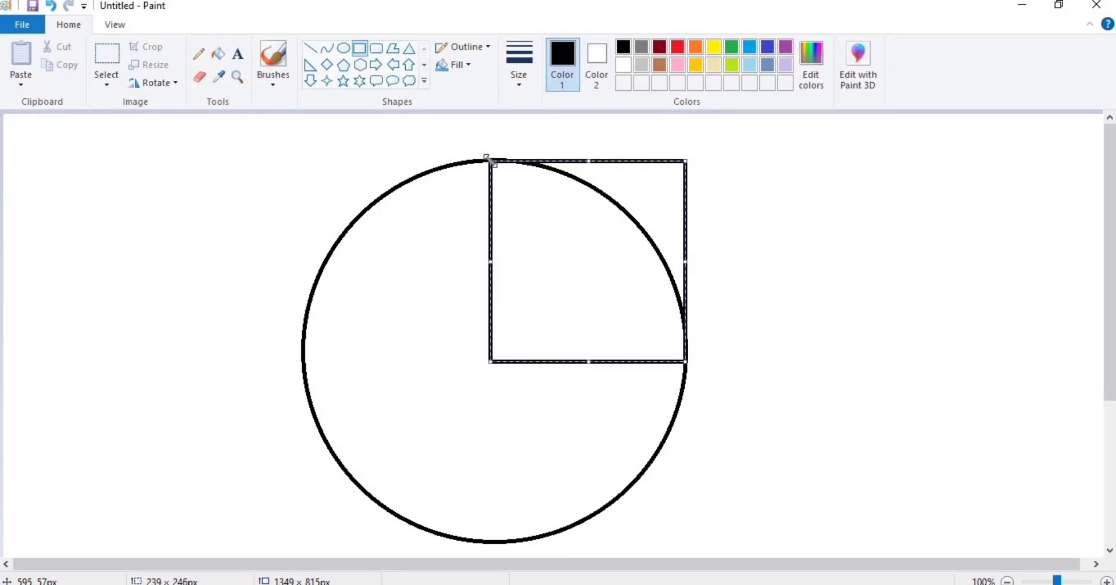
pyautogui.click(787, 226)
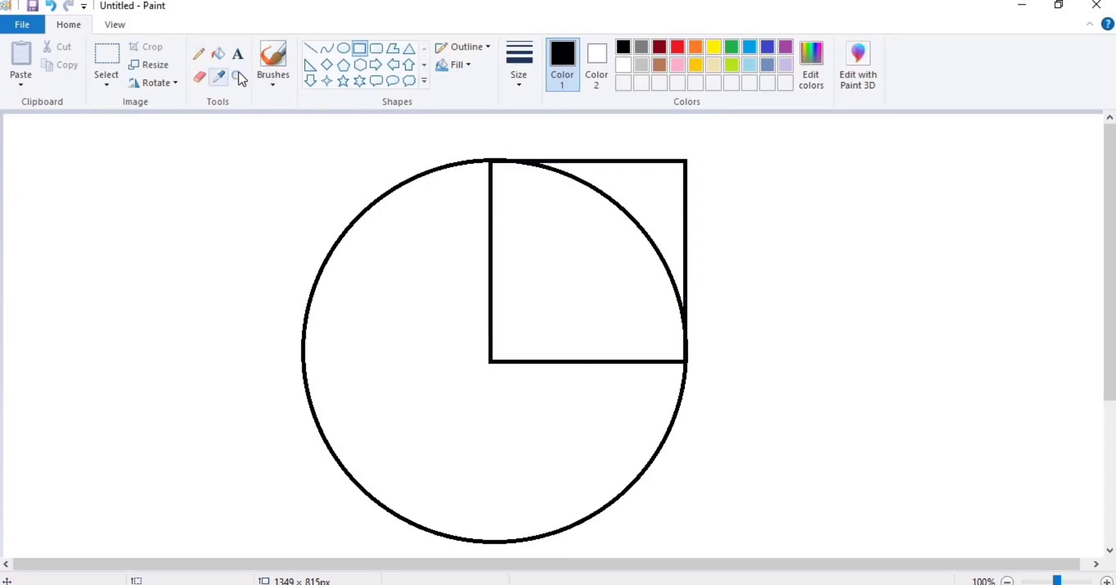
# Draw a small grey circle in the square's top-right corner.
pyautogui.click(348, 50)
pyautogui.click(641, 47)
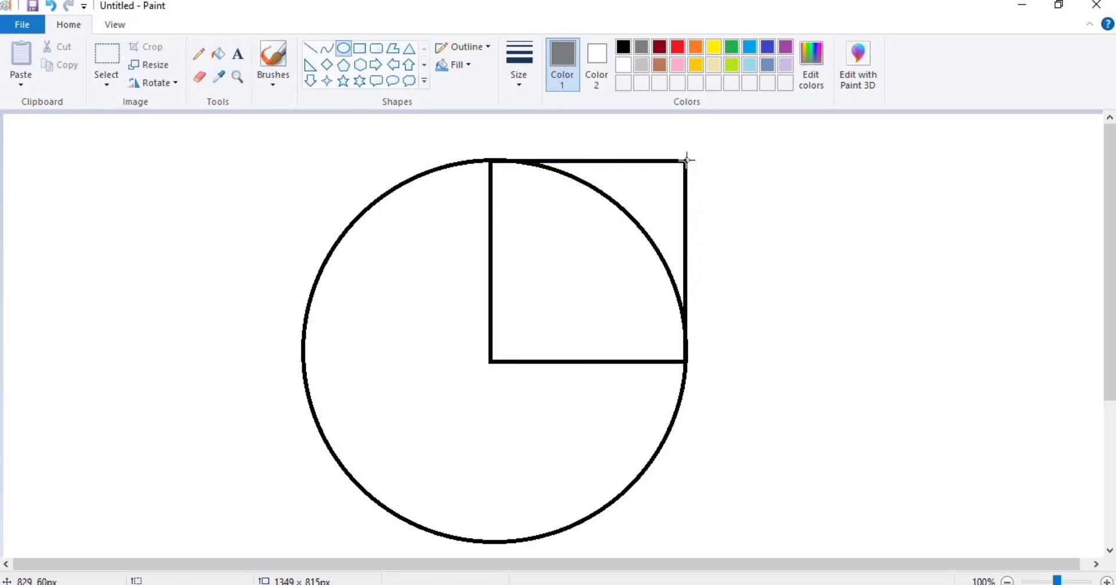
pyautogui.moveTo(686, 159); pyautogui.dragTo(649, 198)
# Fill the big circle, square, corner region and small circle solid black.
pyautogui.click(218, 53)
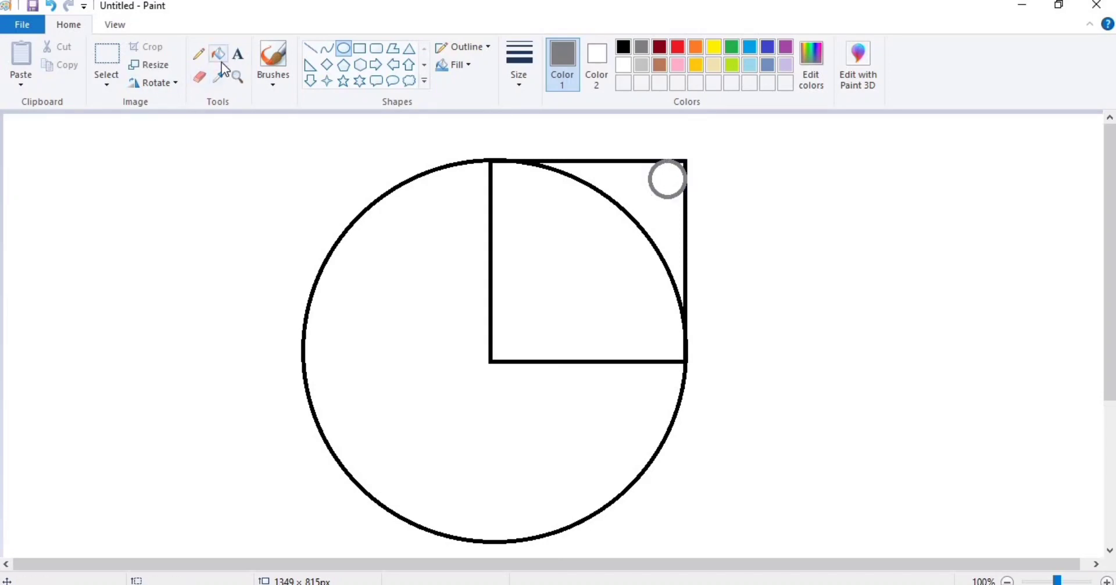
pyautogui.click(623, 64)
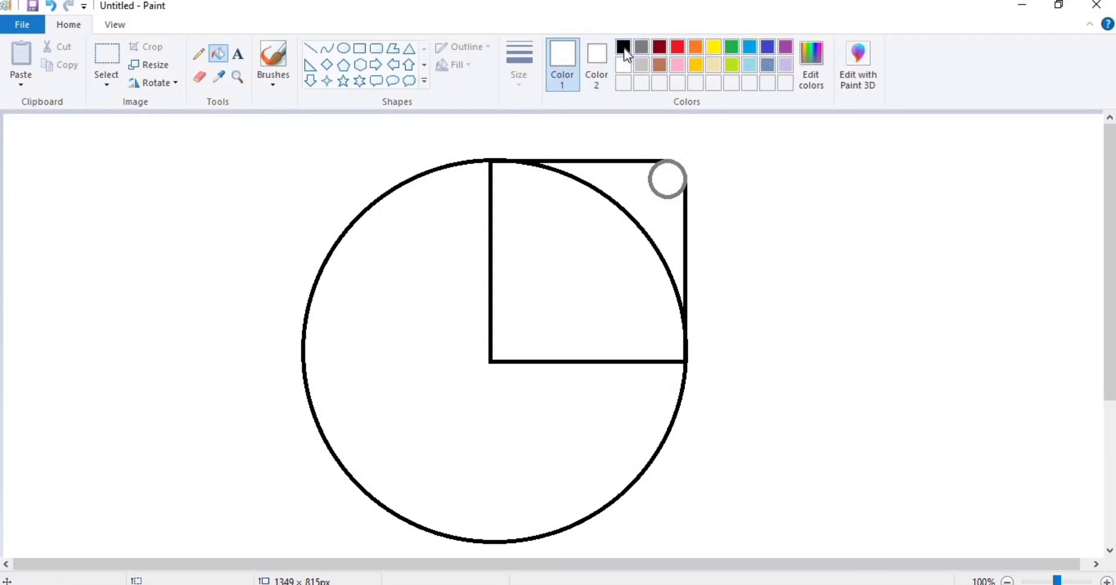
pyautogui.click(623, 48)
pyautogui.click(533, 277)
pyautogui.click(456, 311)
pyautogui.click(626, 179)
pyautogui.click(674, 181)
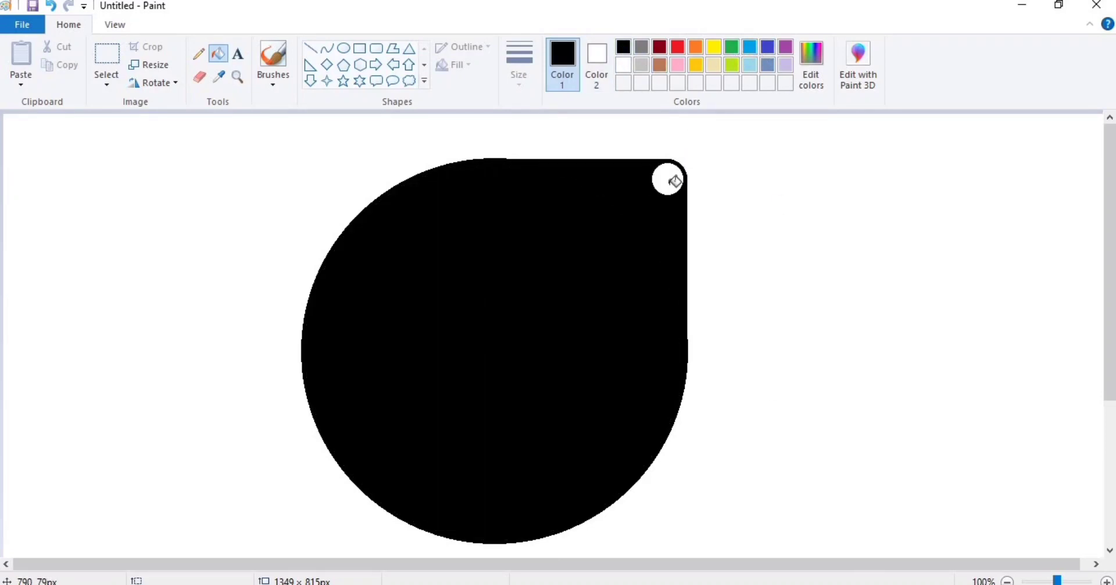
pyautogui.click(675, 181)
pyautogui.click(624, 65)
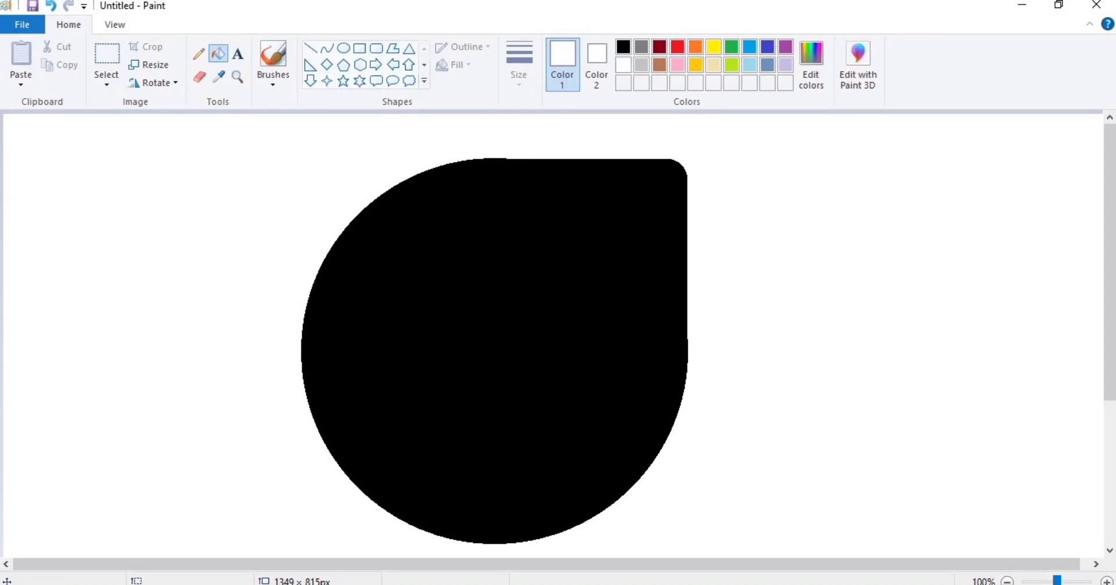
pyautogui.click(360, 48)
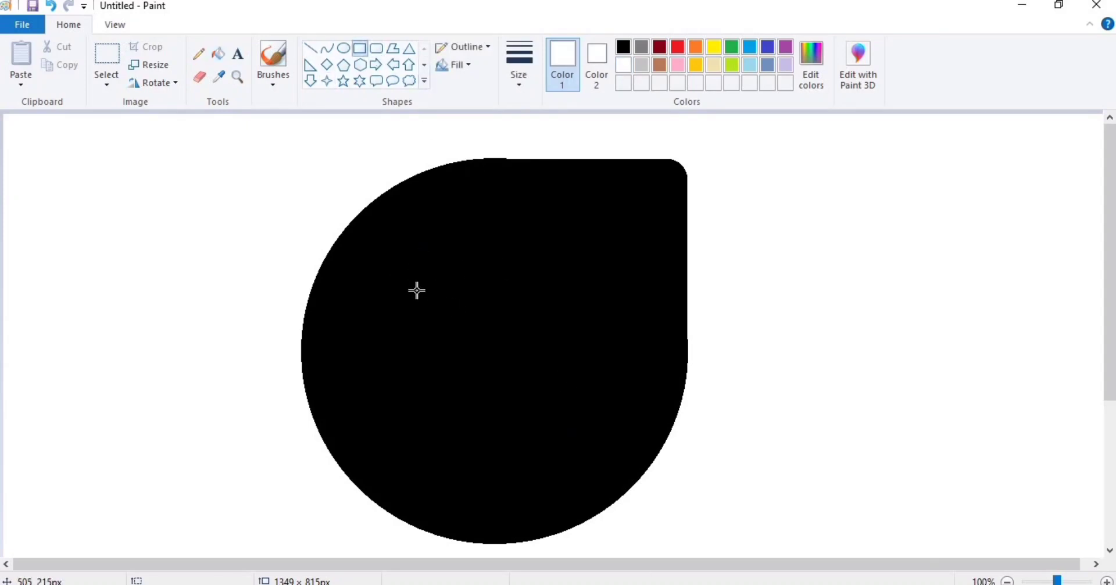
# Draw a white 177x121 px rectangle outline on the black shape for the camera body.
pyautogui.moveTo(417, 290)
pyautogui.mouseDown()
pyautogui.moveTo(583, 400)
pyautogui.moveTo(541, 412)
pyautogui.mouseUp()
pyautogui.moveTo(541, 352)
pyautogui.mouseDown()
pyautogui.moveTo(583, 356)
pyautogui.moveTo(574, 352)
pyautogui.mouseUp()
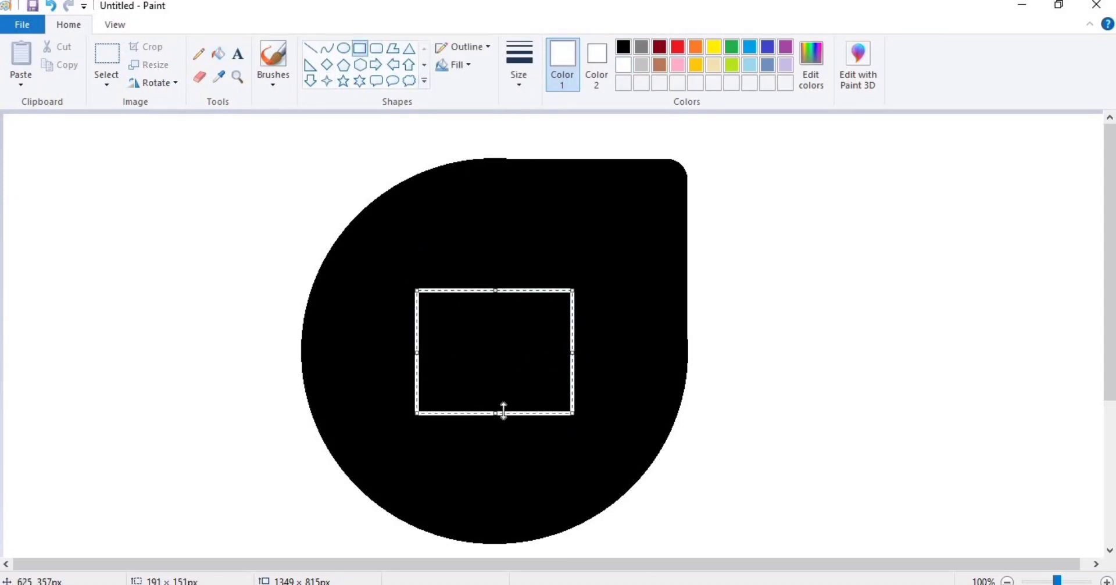
pyautogui.moveTo(573, 413); pyautogui.dragTo(542, 386)
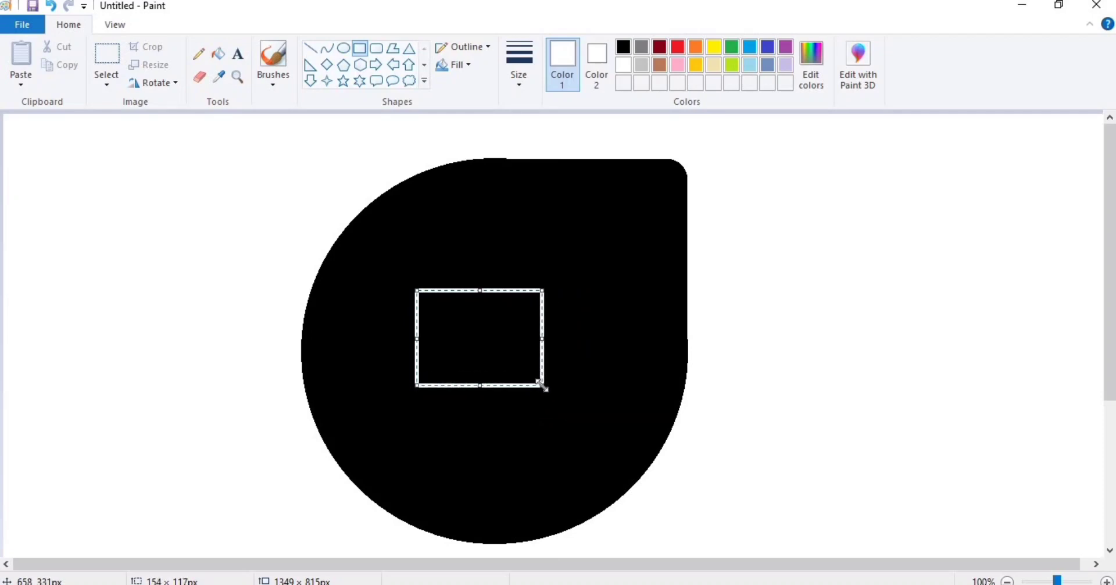
pyautogui.moveTo(496, 348); pyautogui.dragTo(464, 334)
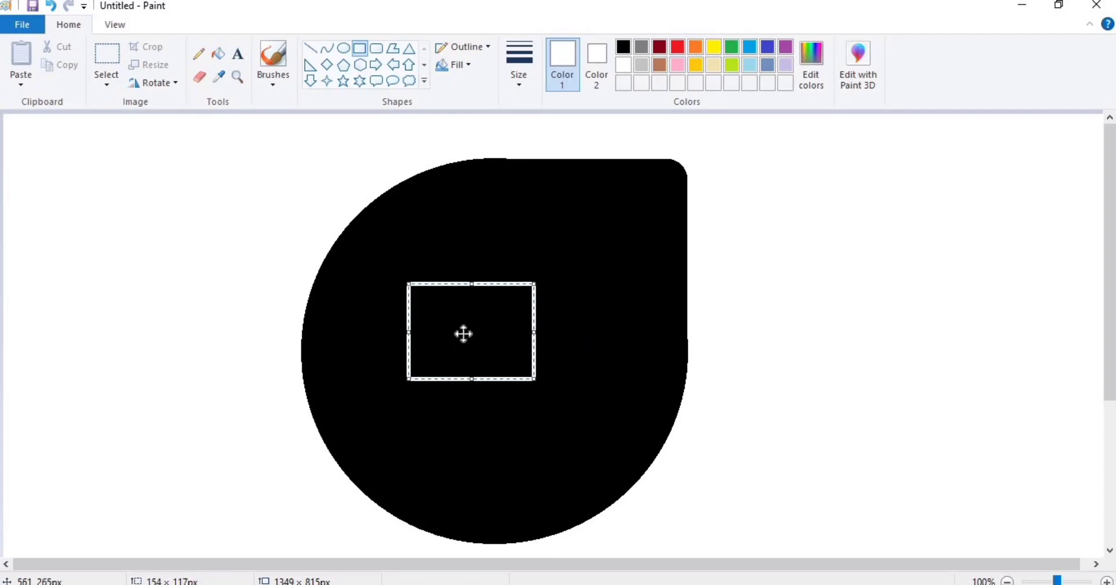
pyautogui.moveTo(539, 383)
pyautogui.mouseDown()
pyautogui.moveTo(559, 391)
pyautogui.moveTo(550, 386)
pyautogui.mouseUp()
pyautogui.moveTo(461, 334); pyautogui.dragTo(476, 332)
pyautogui.click(592, 332)
# Add a white triangle, rotate it right 90° three times, and set it against the rectangle's right side.
pyautogui.click(410, 49)
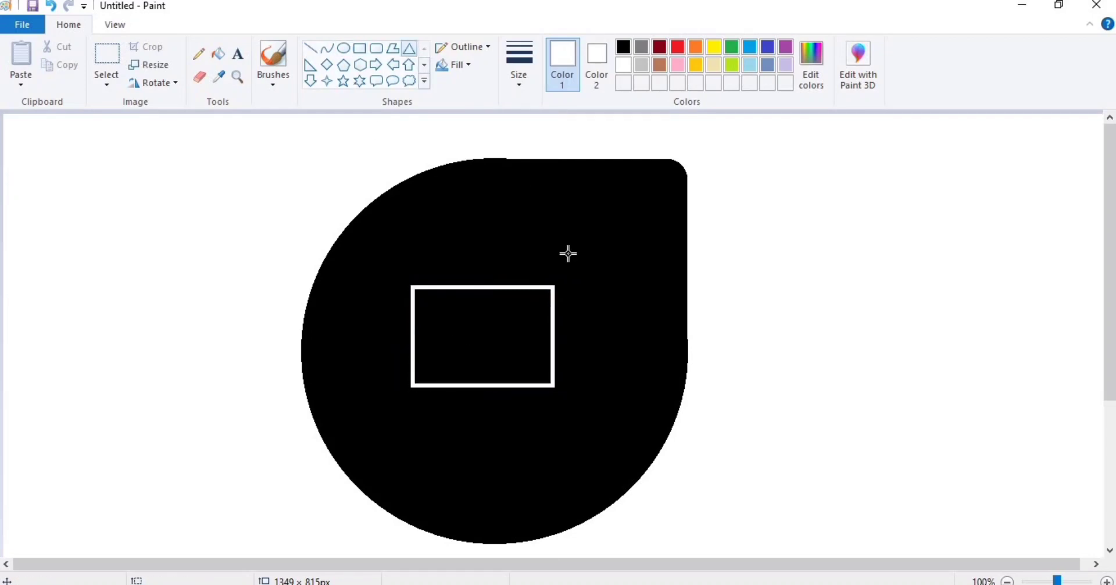
pyautogui.moveTo(565, 294); pyautogui.dragTo(662, 372)
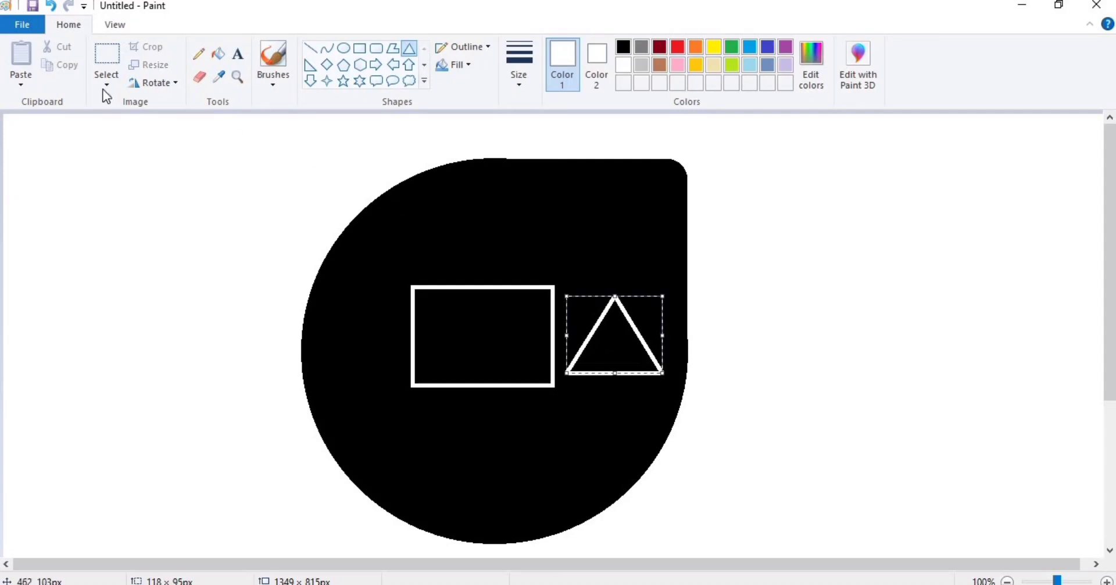
pyautogui.click(153, 82)
pyautogui.click(139, 103)
pyautogui.click(157, 85)
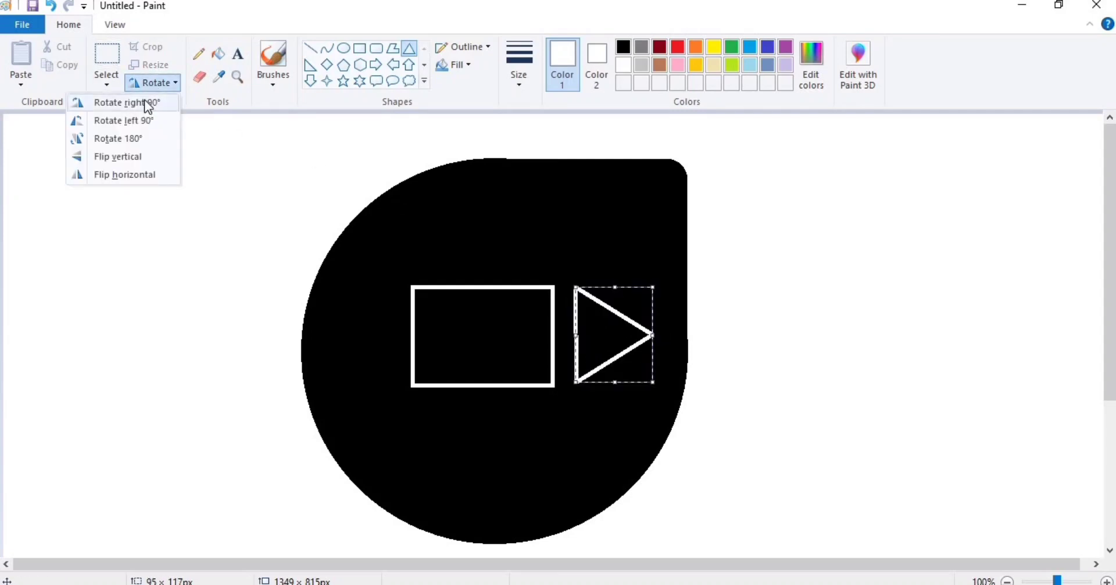
pyautogui.click(145, 103)
pyautogui.click(157, 82)
pyautogui.click(145, 103)
pyautogui.moveTo(567, 329)
pyautogui.mouseDown()
pyautogui.moveTo(518, 334)
pyautogui.moveTo(547, 344)
pyautogui.moveTo(575, 329)
pyautogui.mouseUp()
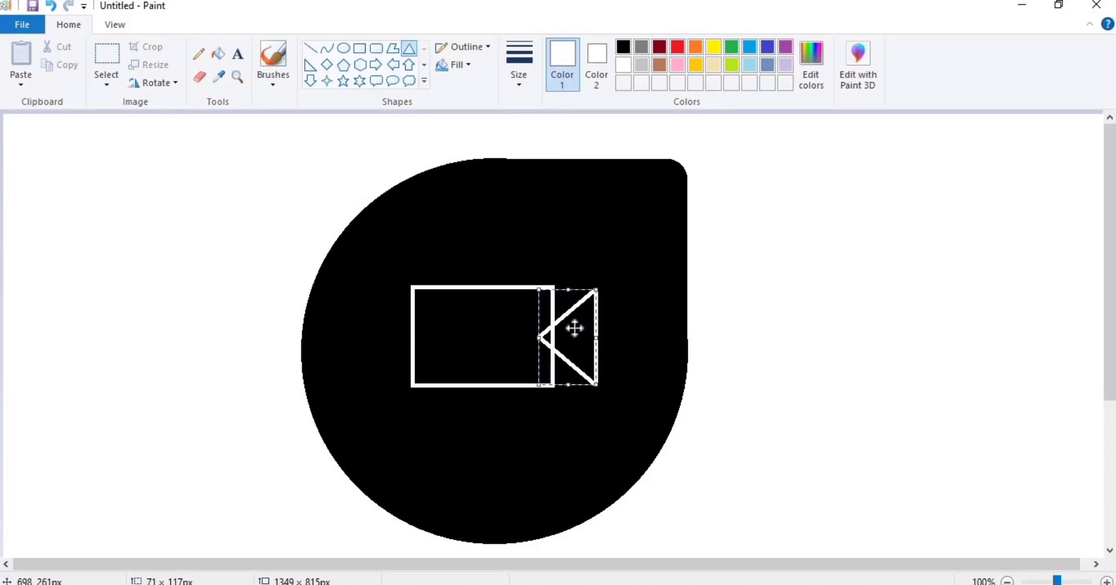
pyautogui.moveTo(575, 328); pyautogui.dragTo(572, 329)
pyautogui.click(660, 362)
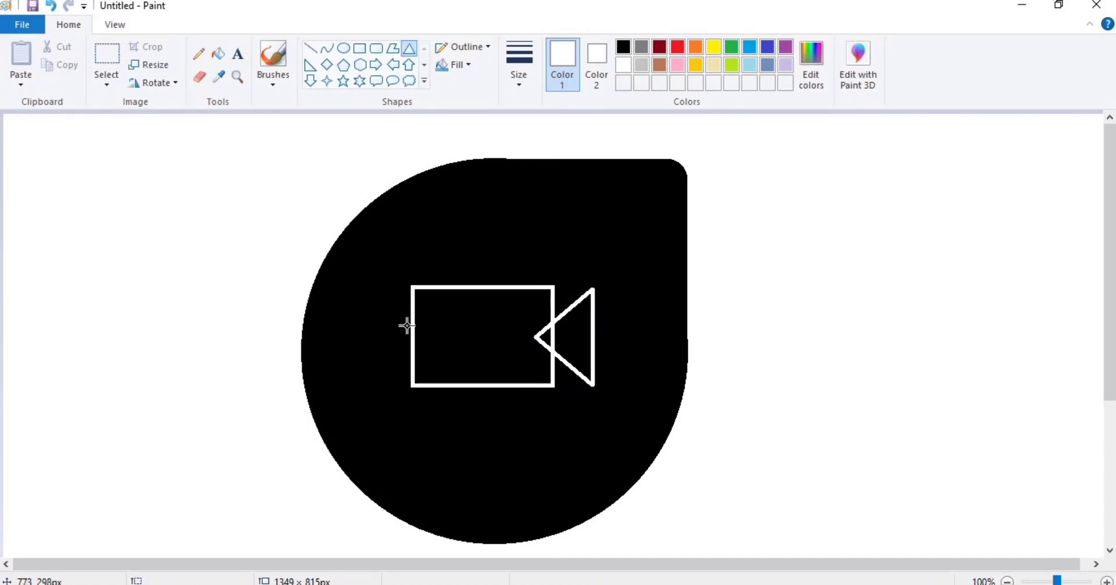
# Draw a small grey circle at the camera rectangle's top-right corner.
pyautogui.click(624, 48)
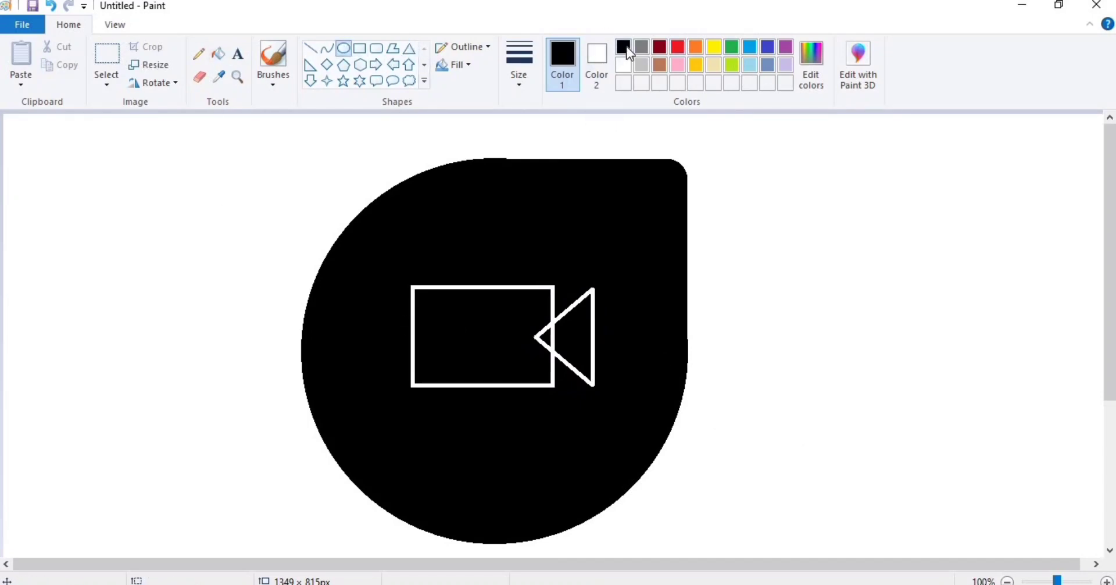
pyautogui.click(642, 47)
pyautogui.moveTo(553, 287); pyautogui.dragTo(531, 313)
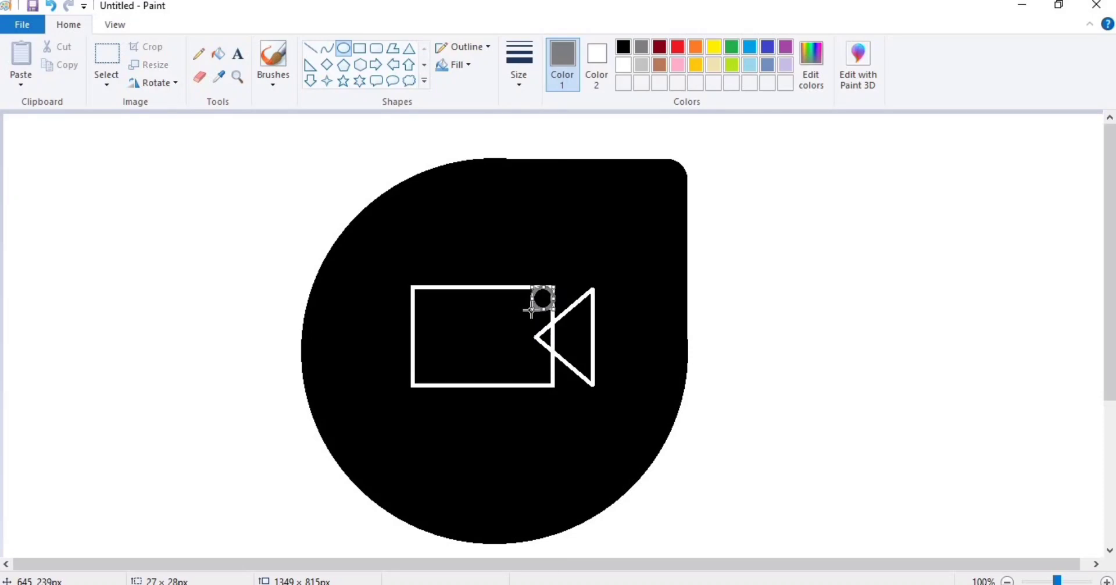
pyautogui.click(664, 243)
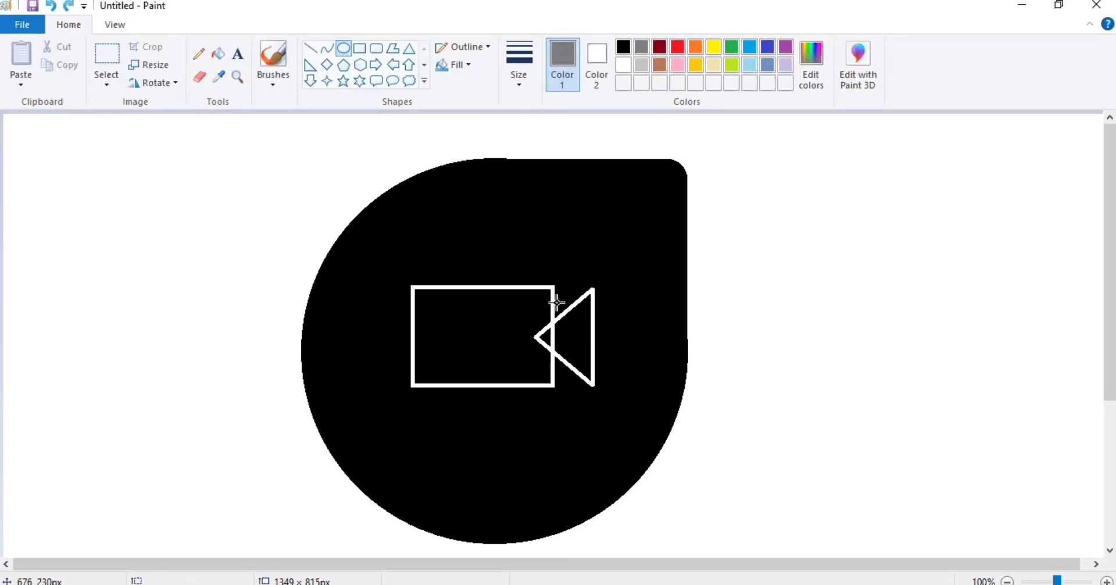
pyautogui.moveTo(553, 287); pyautogui.dragTo(529, 313)
pyautogui.click(642, 260)
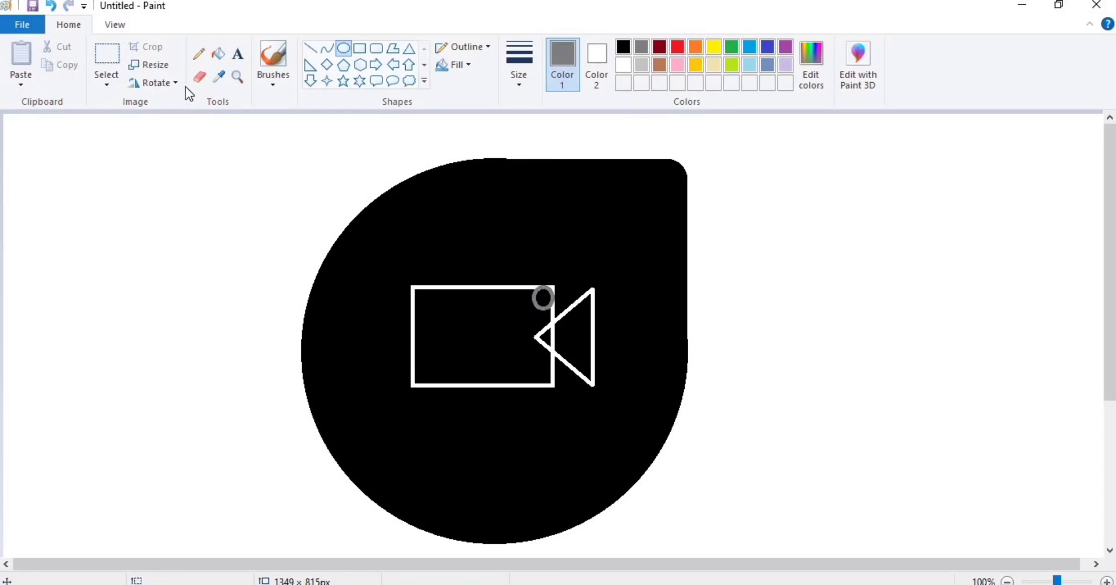
# Black out the unwanted part of the corner circle with black fill and a black line.
pyautogui.click(220, 54)
pyautogui.click(623, 47)
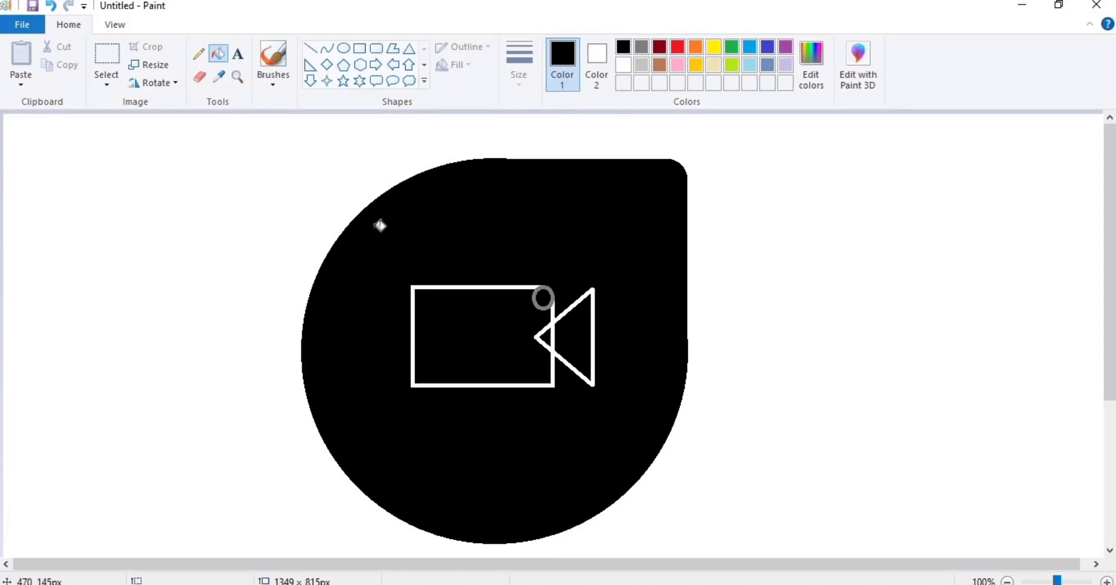
pyautogui.click(115, 73)
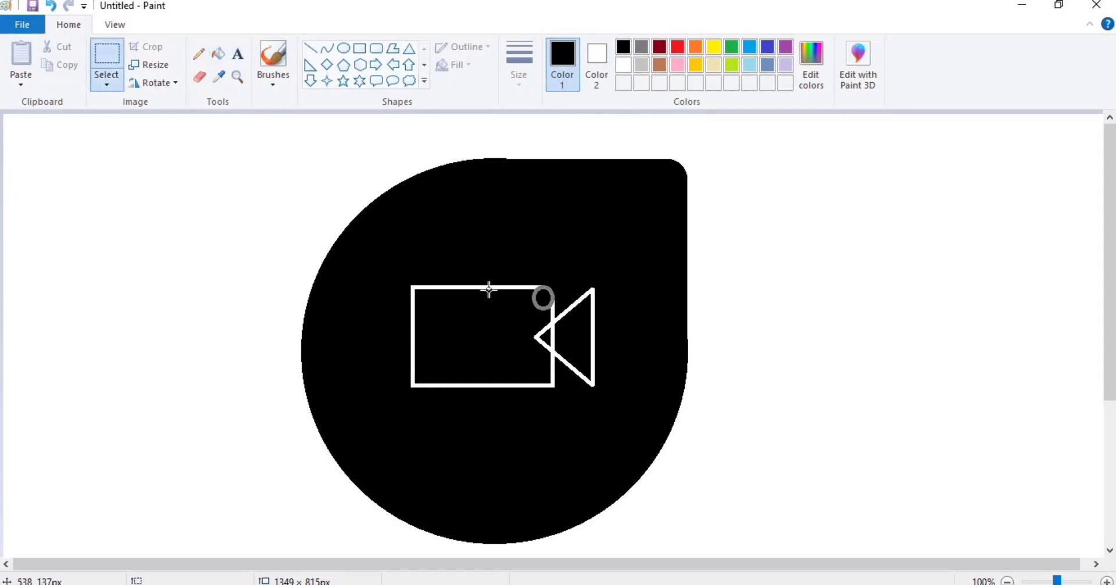
pyautogui.click(561, 280)
pyautogui.click(310, 48)
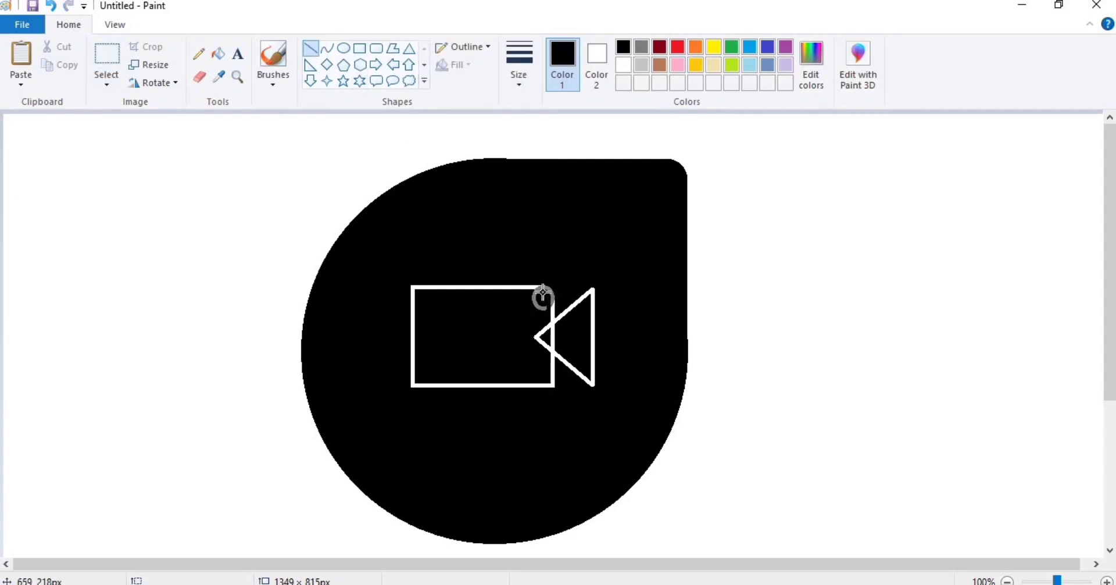
pyautogui.moveTo(543, 297); pyautogui.dragTo(494, 295)
pyautogui.click(218, 53)
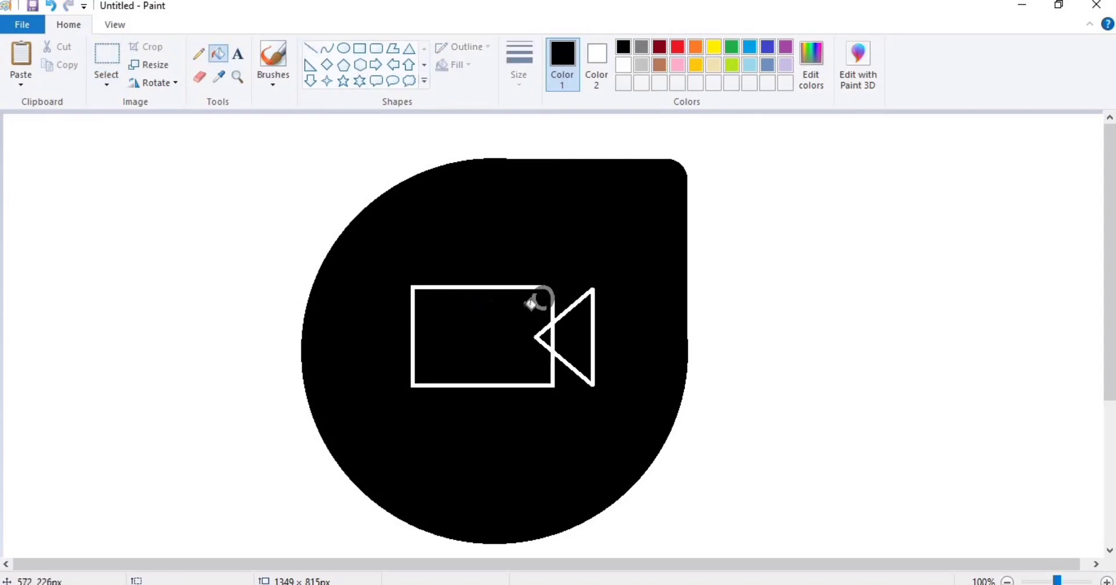
pyautogui.click(106, 67)
# Copy the rounded corner piece and rotate the pasted copy a quarter turn right.
pyautogui.moveTo(562, 274); pyautogui.dragTo(509, 306)
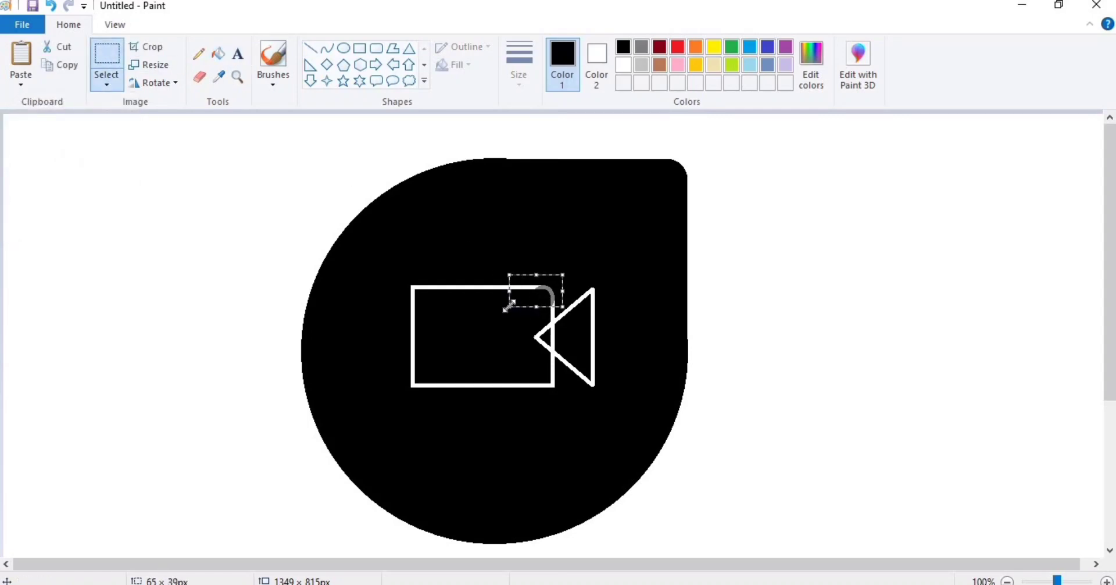
pyautogui.hotkey('ctrl', 'c')
pyautogui.hotkey('ctrl', 'v')
pyautogui.click(161, 90)
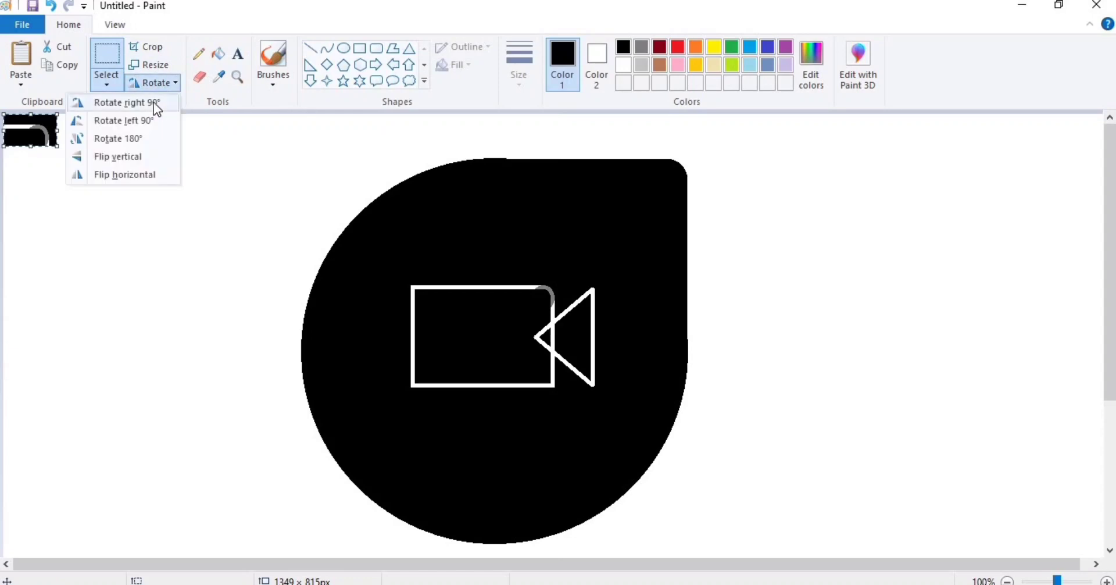
pyautogui.click(154, 102)
pyautogui.moveTo(26, 139); pyautogui.dragTo(448, 352)
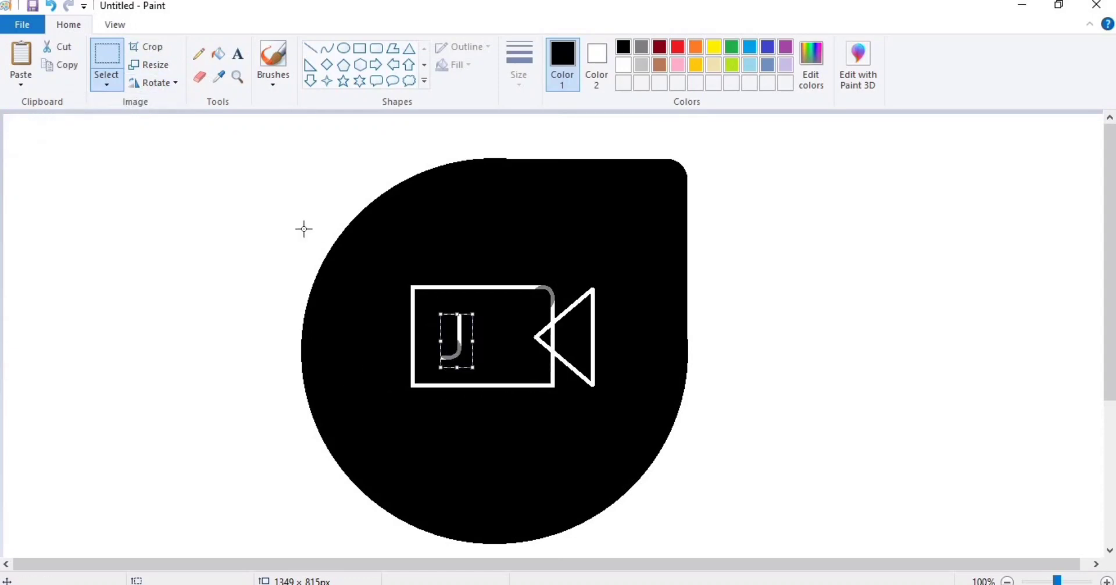
# Rotate the copy another quarter turn and nudge it onto the lower-left corner.
pyautogui.click(162, 83)
pyautogui.click(132, 104)
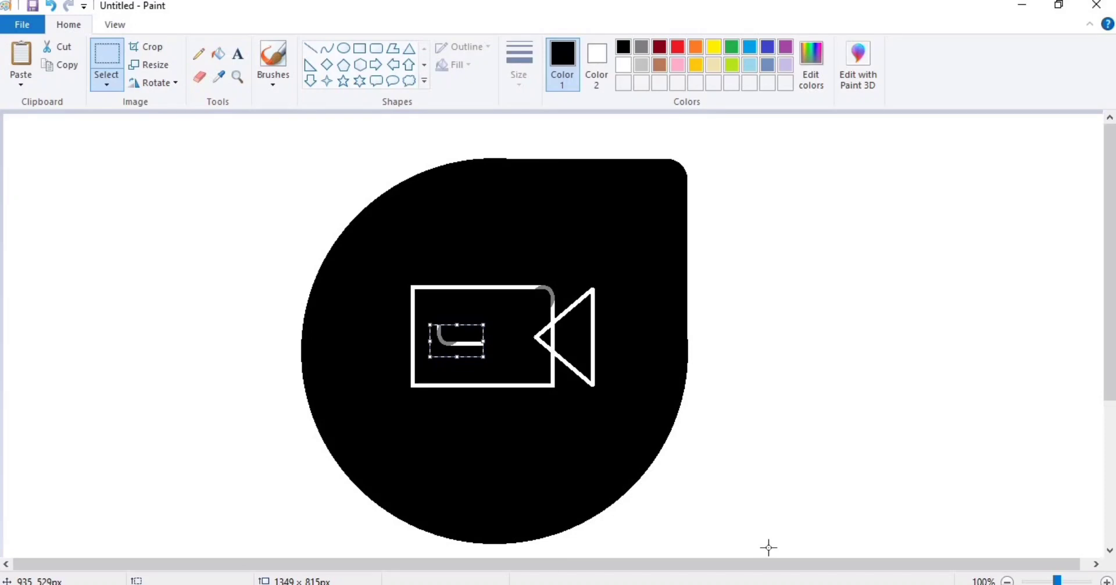
pyautogui.press('Down')
pyautogui.press('Down')
pyautogui.press('Down')
pyautogui.press('Down')
pyautogui.press('Down')
pyautogui.press('Down')
pyautogui.press('Down')
pyautogui.press('Down')
pyautogui.press('Down')
pyautogui.press('Down')
pyautogui.press('Down')
pyautogui.press('Down')
pyautogui.press('Down')
pyautogui.press('Down')
pyautogui.press('Down')
pyautogui.press('Down')
pyautogui.press('Down')
pyautogui.press('Down')
pyautogui.press('Down')
pyautogui.press('Down')
pyautogui.press('Left')
pyautogui.press('Left')
pyautogui.press('Left')
pyautogui.press('Left')
pyautogui.press('Left')
pyautogui.press('Left')
pyautogui.press('Left')
pyautogui.press('Left')
pyautogui.press('Left')
pyautogui.press('Left')
pyautogui.press('Left')
pyautogui.press('Left')
pyautogui.press('Left')
pyautogui.press('Left')
pyautogui.press('Left')
pyautogui.press('Left')
pyautogui.press('Left')
pyautogui.press('Left')
pyautogui.press('Left')
pyautogui.press('Left')
pyautogui.press('Down')
pyautogui.press('Down')
pyautogui.press('Down')
pyautogui.press('Down')
pyautogui.press('Down')
pyautogui.press('Down')
pyautogui.press('Down')
pyautogui.press('Down')
pyautogui.press('Down')
pyautogui.press('Down')
pyautogui.press('Down')
pyautogui.press('Down')
pyautogui.press('Down')
pyautogui.press('Down')
pyautogui.press('Down')
pyautogui.press('Down')
pyautogui.press('Down')
pyautogui.press('Right')
pyautogui.press('Right')
pyautogui.press('Right')
pyautogui.press('Right')
pyautogui.press('Right')
pyautogui.press('Right')
pyautogui.press('Right')
pyautogui.press('Right')
pyautogui.press('Up')
pyautogui.press('Up')
pyautogui.press('Up')
pyautogui.press('Up')
pyautogui.press('Up')
pyautogui.press('Left')
pyautogui.press('Left')
pyautogui.press('Left')
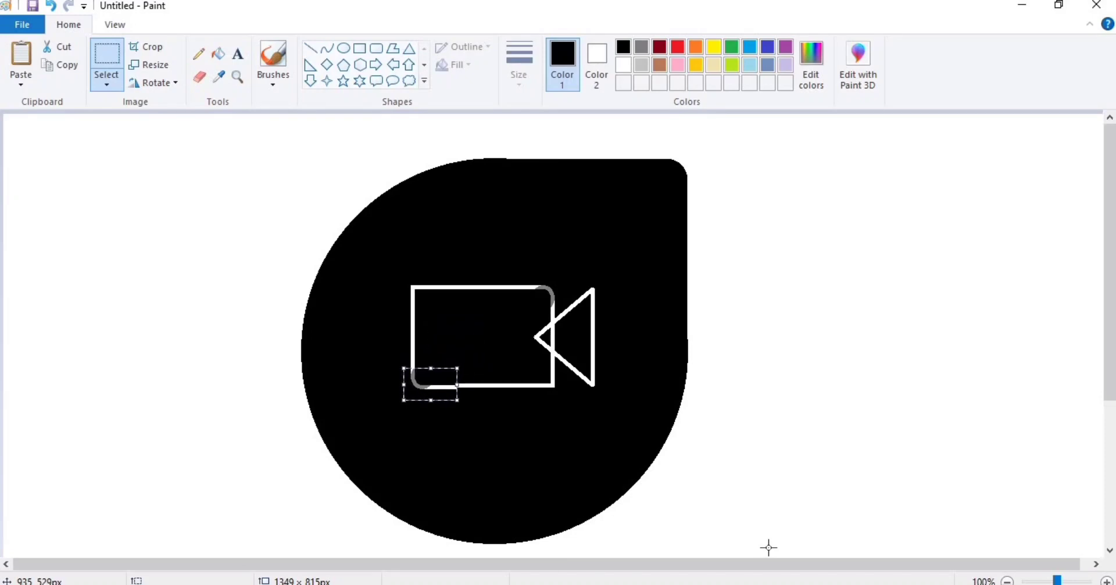
# Paste another corner piece, mirror it horizontally, and place it on the upper-left corner.
pyautogui.hotkey('ctrl', 'v')
pyautogui.click(162, 83)
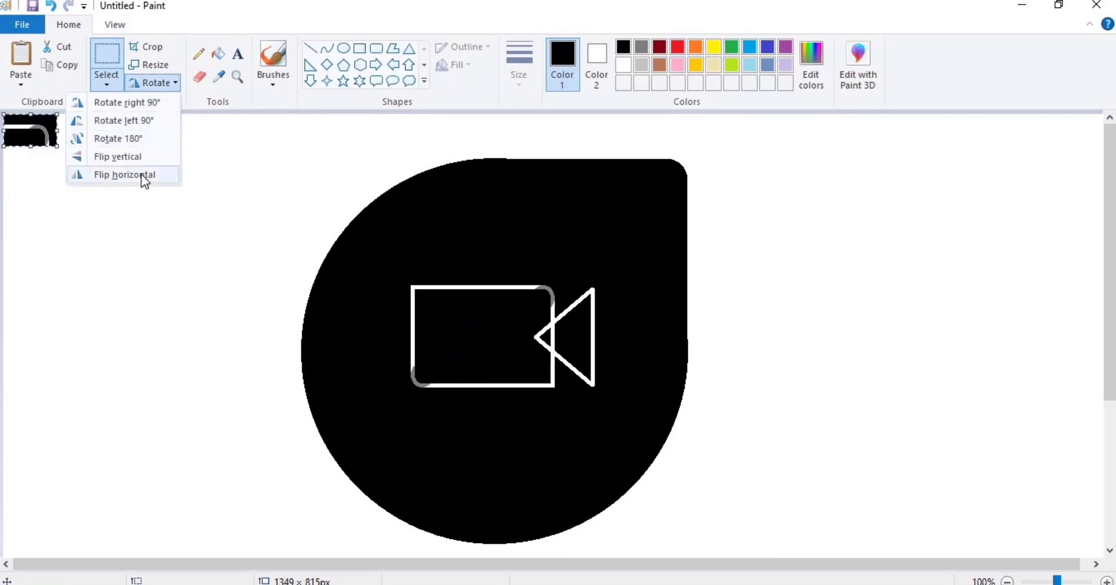
pyautogui.click(145, 174)
pyautogui.moveTo(29, 130); pyautogui.dragTo(429, 288)
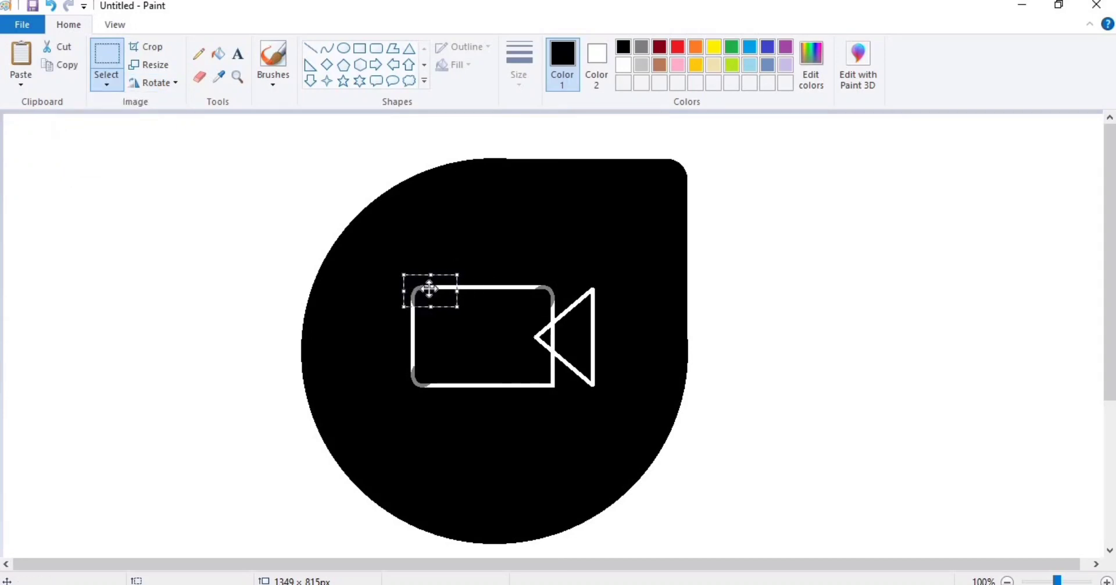
# Paste a third corner piece, flip it vertically, and fit it onto the bottom-right corner.
pyautogui.hotkey('ctrl', 'v')
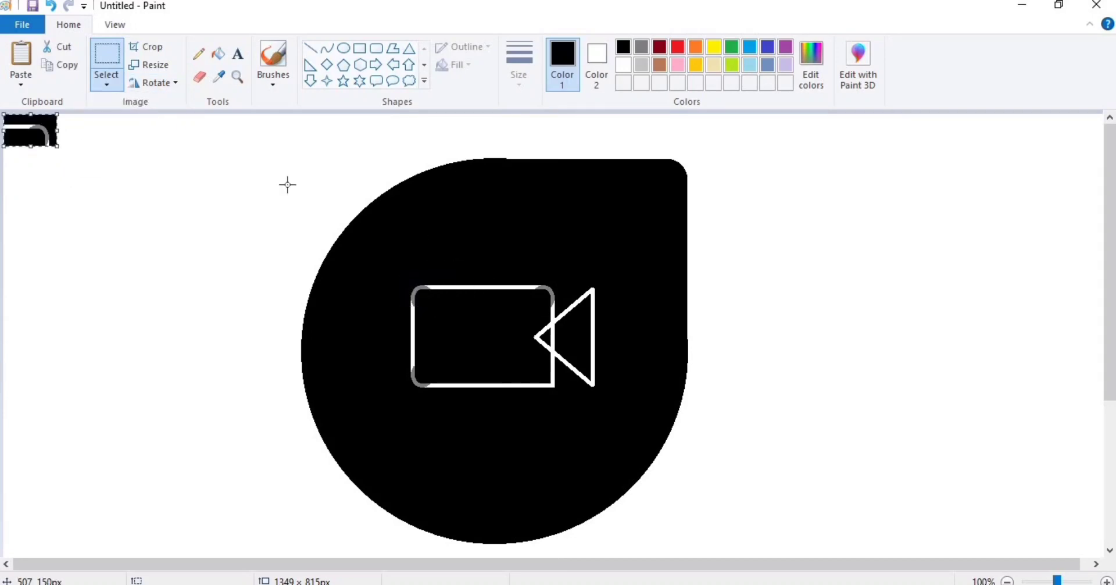
pyautogui.click(169, 85)
pyautogui.click(147, 170)
pyautogui.click(156, 84)
pyautogui.click(145, 171)
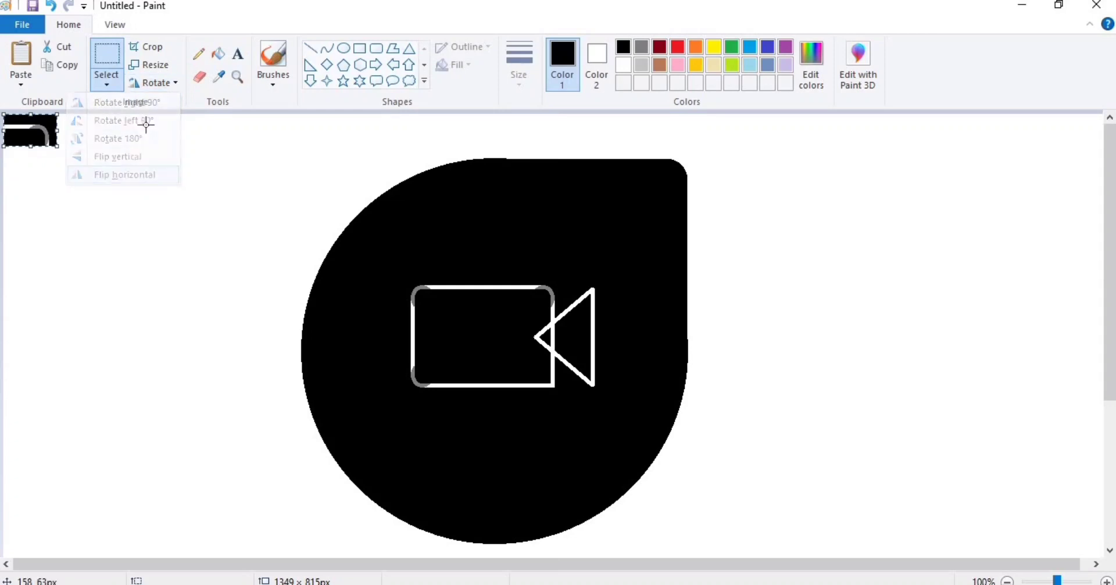
pyautogui.click(167, 86)
pyautogui.click(143, 157)
pyautogui.press('Down')
pyautogui.press('Right')
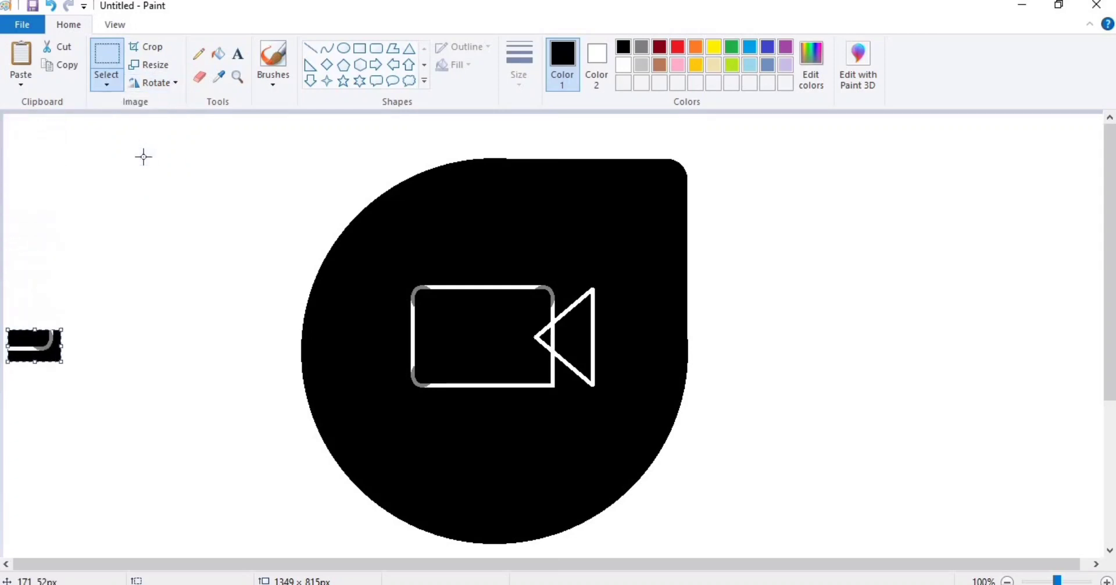
pyautogui.press('Right')
pyautogui.press('Down')
pyautogui.press('Left')
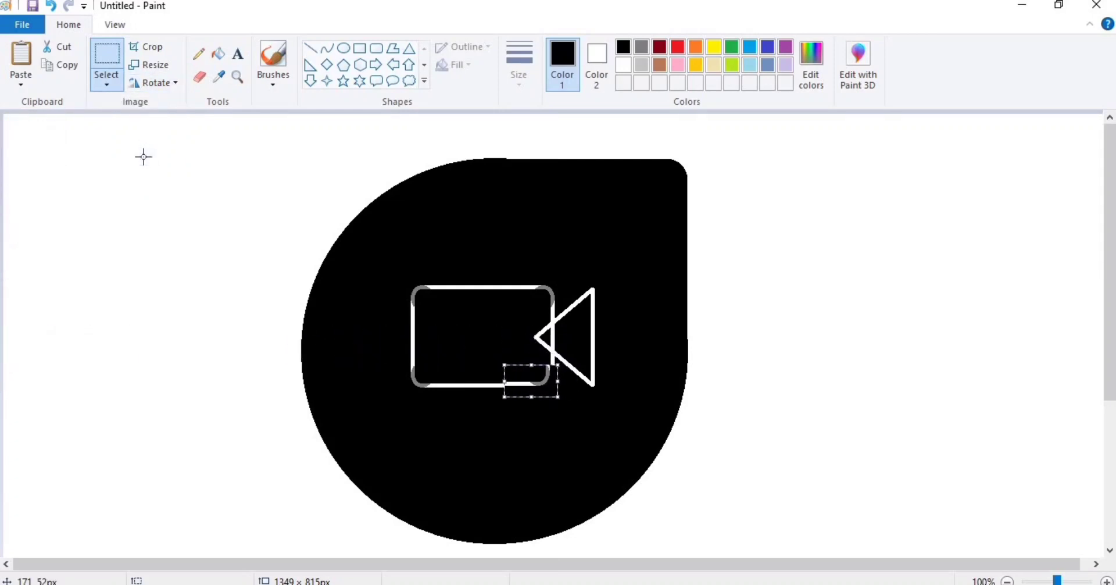
pyautogui.press('Right')
pyautogui.press('Right')
pyautogui.press('Right')
pyautogui.press('Right')
pyautogui.press('Right')
pyautogui.press('Right')
pyautogui.press('Right')
pyautogui.press('Right')
pyautogui.press('Right')
pyautogui.press('Down')
pyautogui.press('Down')
pyautogui.press('Escape')
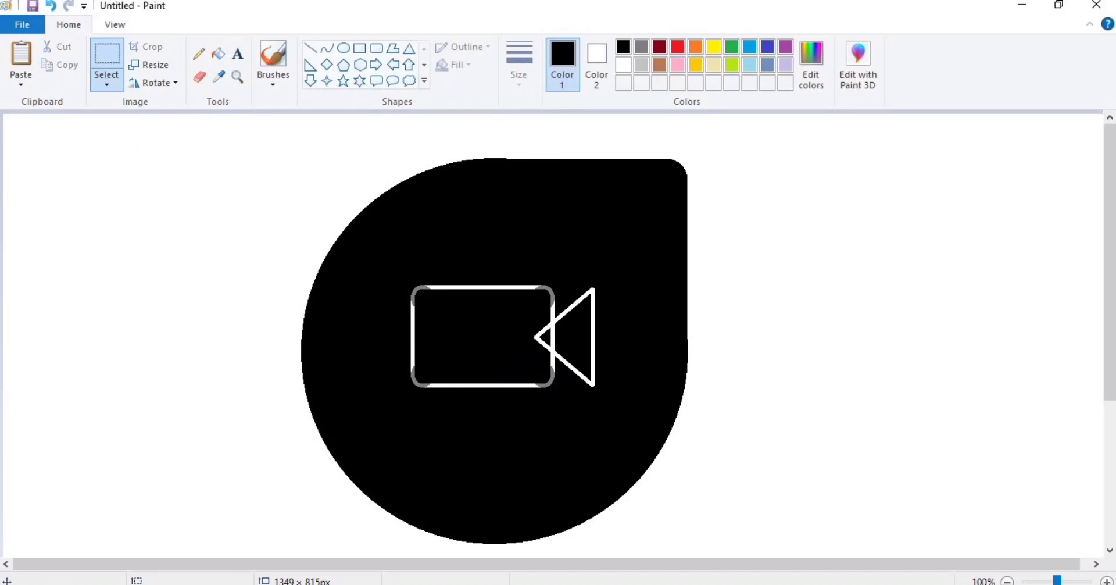
# Fill the camera body, lens and three corner arcs white.
pyautogui.click(642, 65)
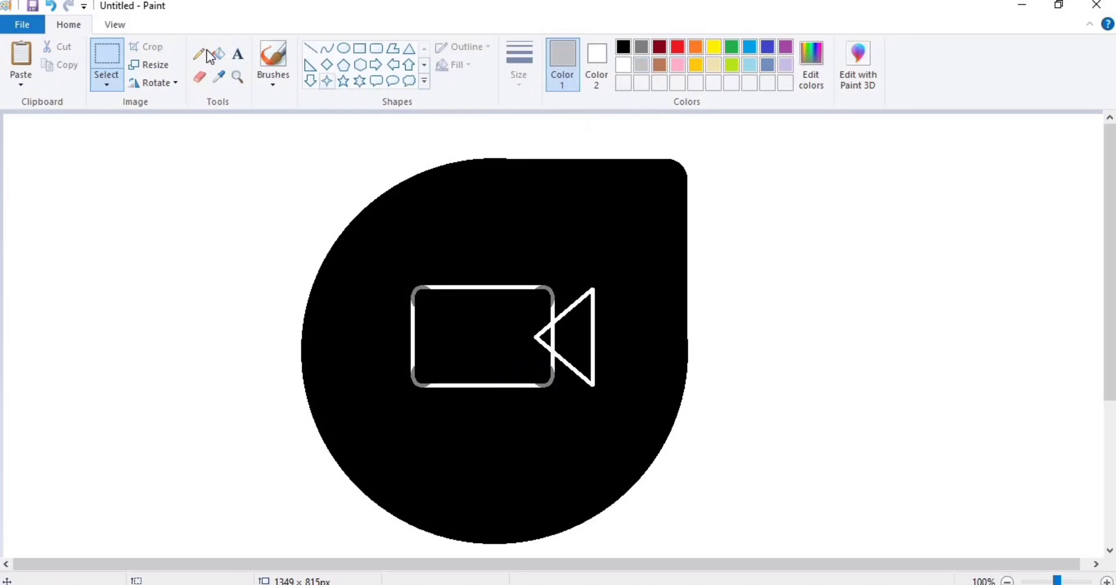
pyautogui.click(218, 54)
pyautogui.click(624, 64)
pyautogui.click(512, 336)
pyautogui.click(542, 338)
pyautogui.click(573, 337)
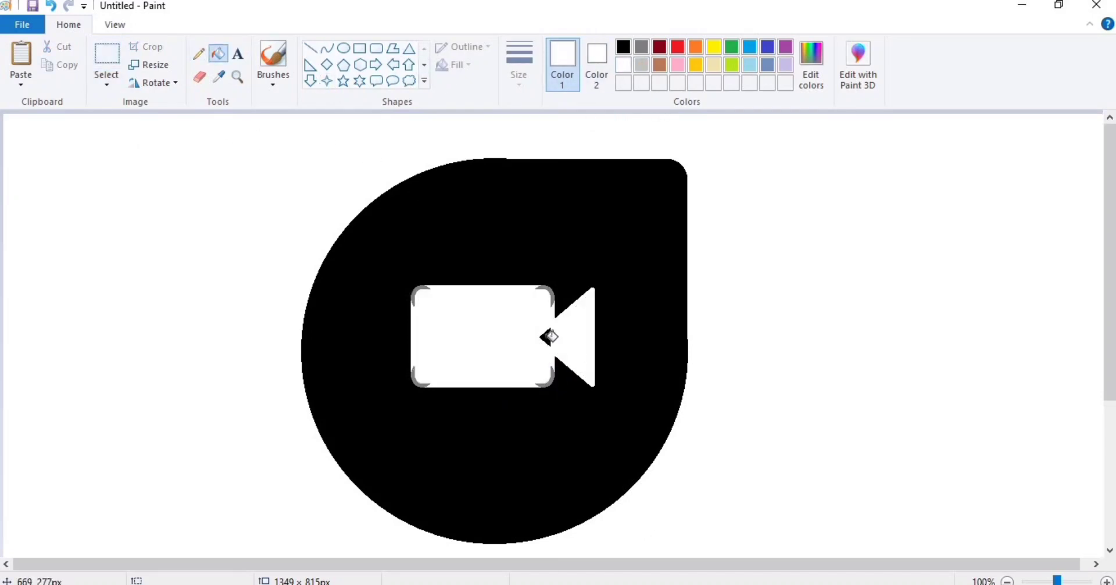
pyautogui.click(555, 290)
pyautogui.click(553, 379)
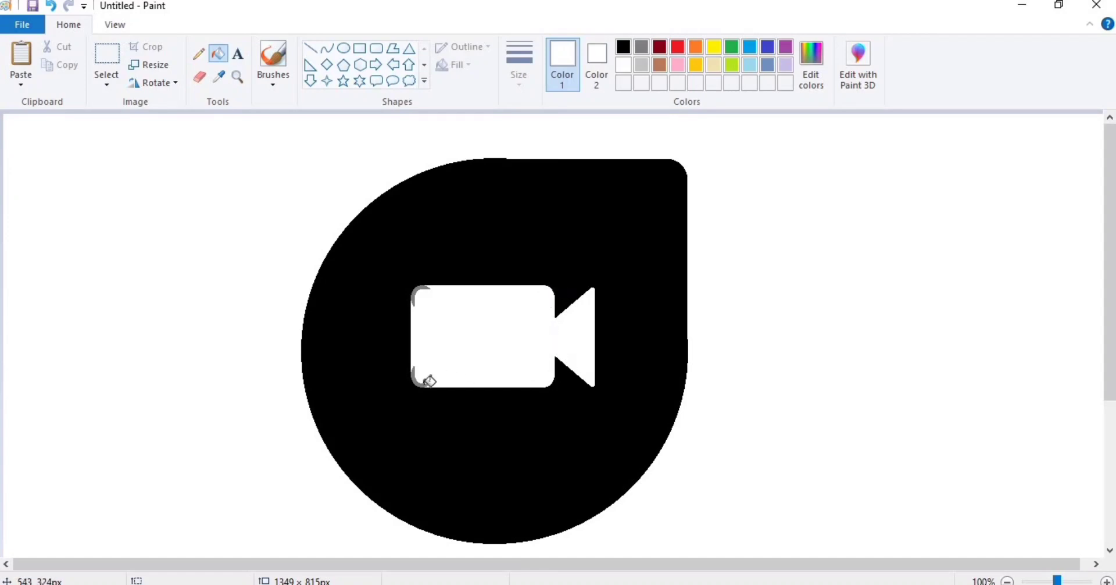
pyautogui.click(423, 383)
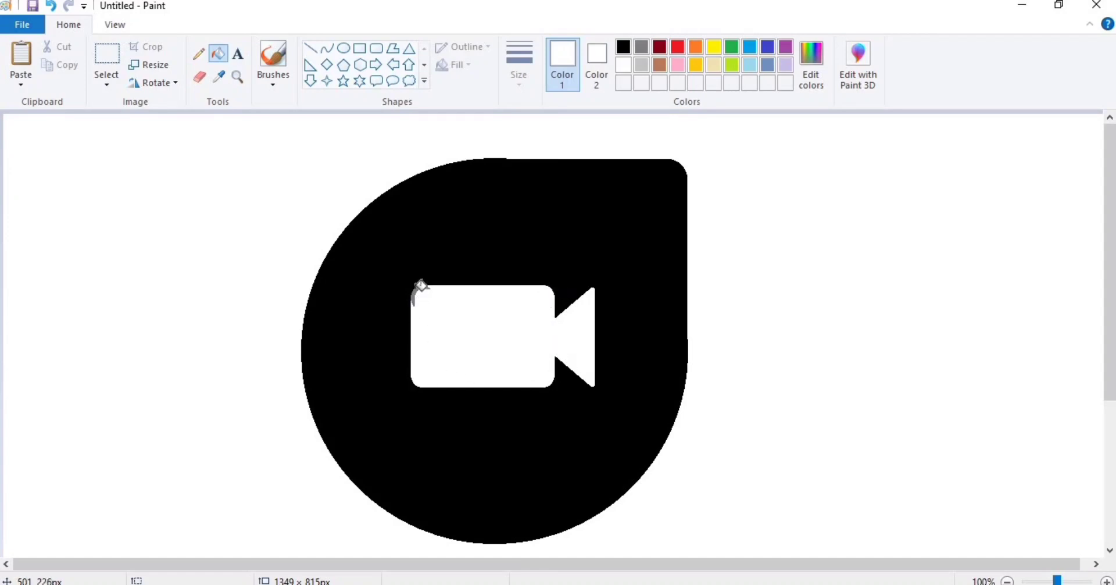
# Draw a light grey line across the camera's middle and fill the upper half grey.
pyautogui.click(642, 64)
pyautogui.click(311, 48)
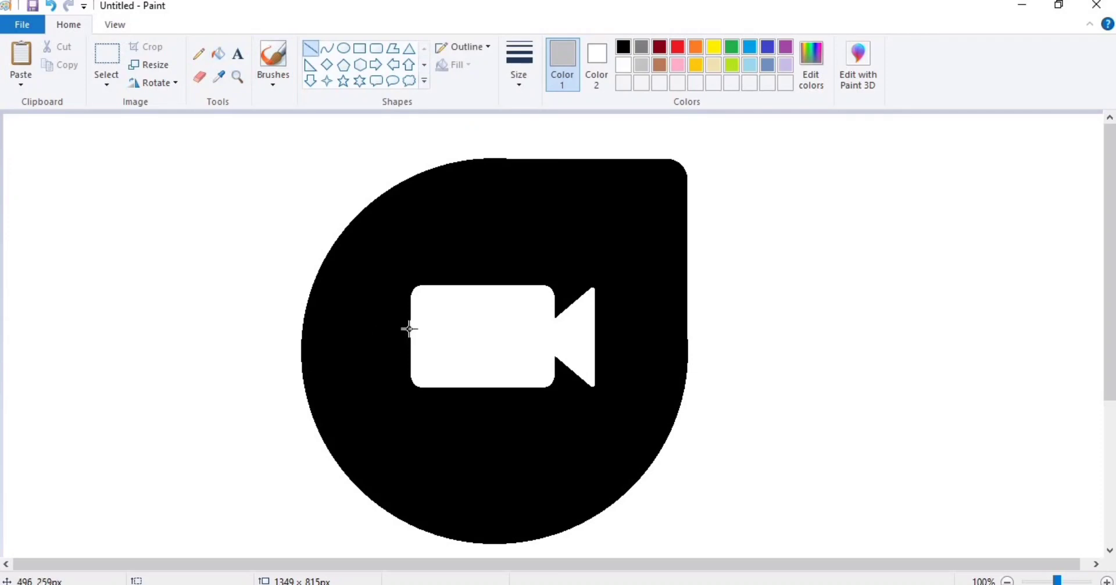
pyautogui.moveTo(411, 333); pyautogui.dragTo(605, 352)
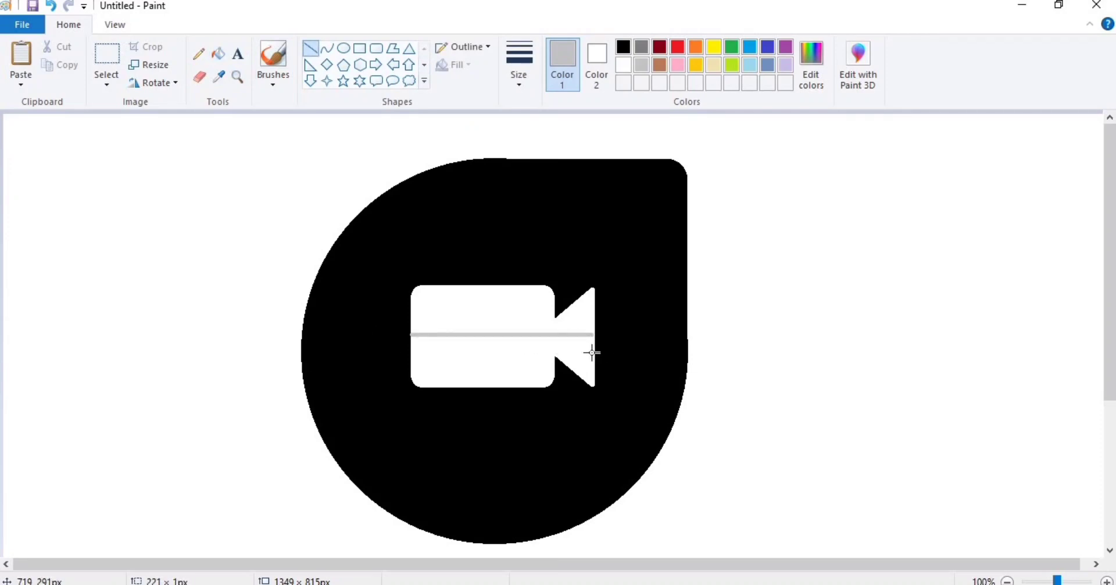
pyautogui.click(218, 54)
pyautogui.click(480, 312)
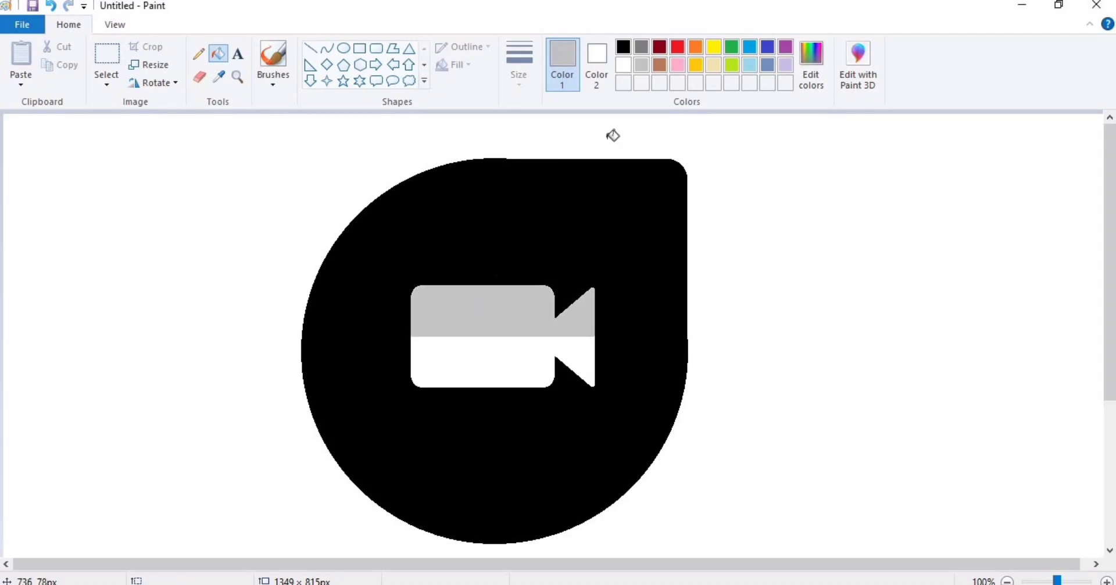
# Draw an orange line from the camera tip diagonally to the circle's edge.
pyautogui.click(696, 47)
pyautogui.click(311, 48)
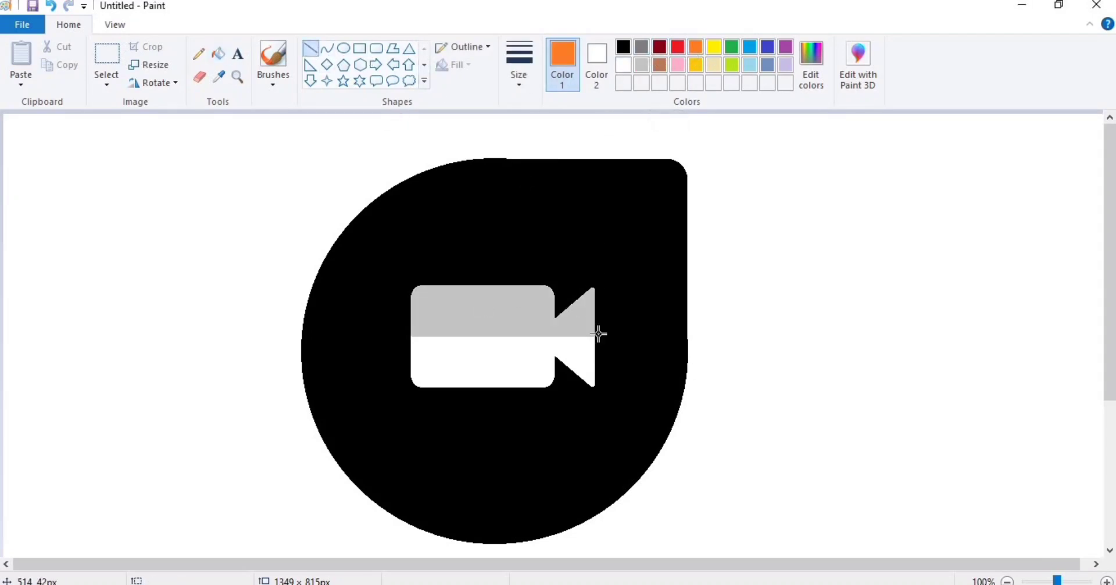
pyautogui.moveTo(595, 289)
pyautogui.mouseDown()
pyautogui.moveTo(688, 379)
pyautogui.moveTo(685, 360)
pyautogui.mouseUp()
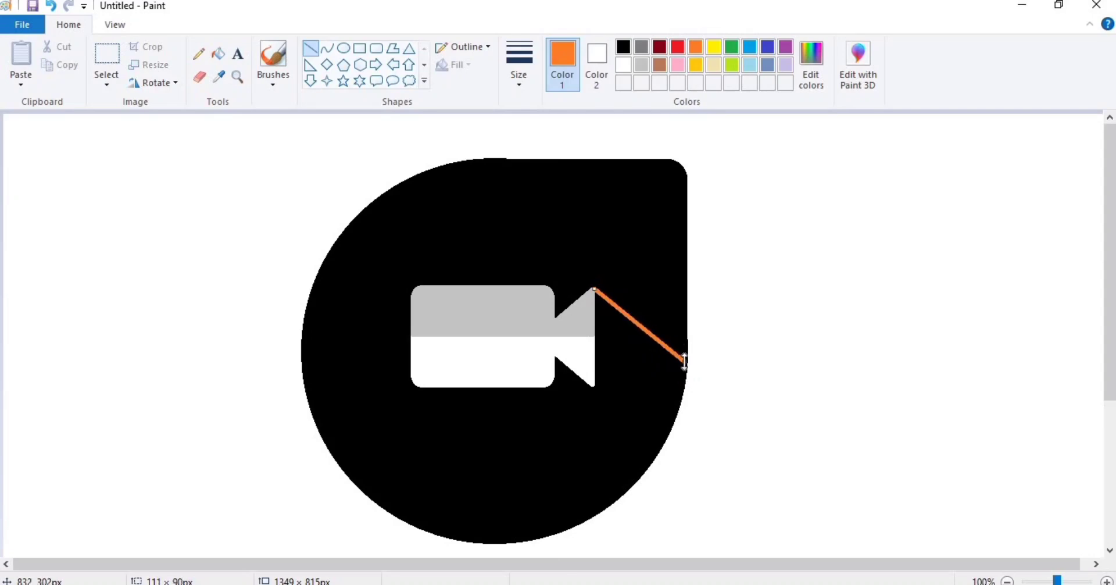
pyautogui.hotkey('ctrl', 'z')
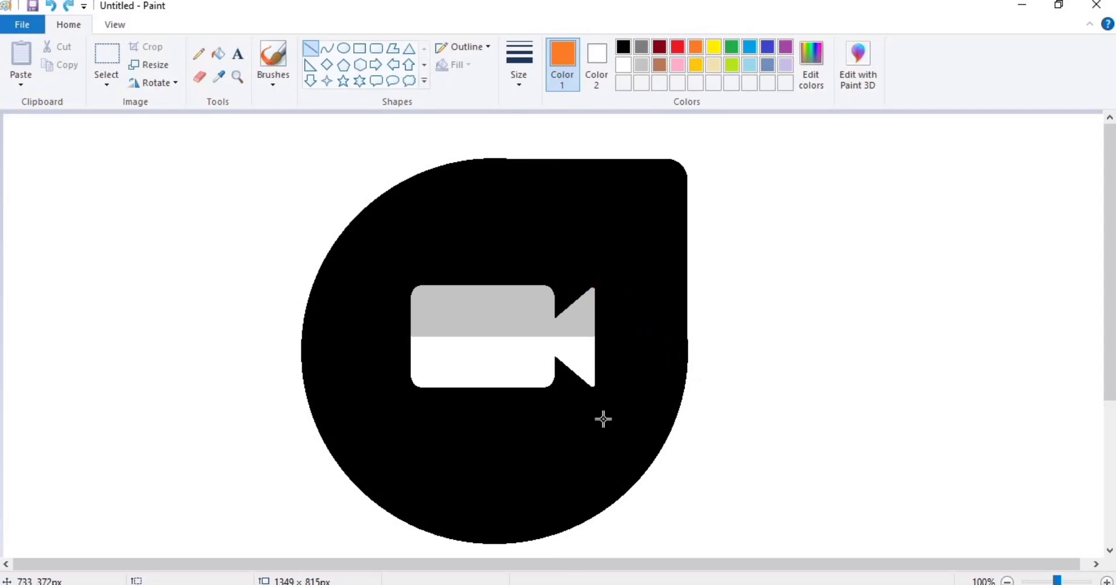
pyautogui.moveTo(594, 288); pyautogui.dragTo(690, 362)
pyautogui.click(719, 361)
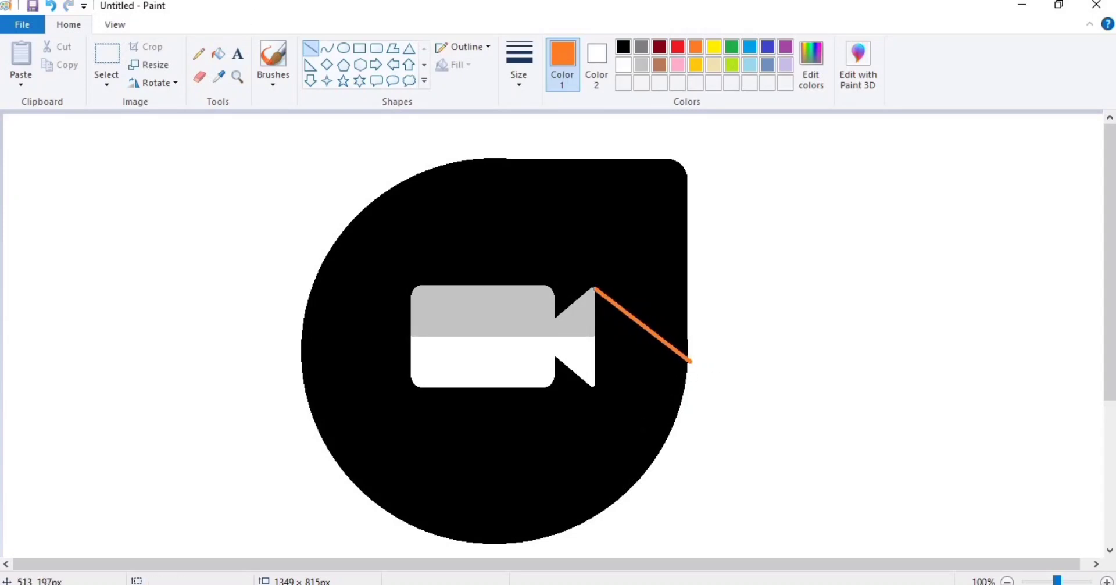
# Draw a thinnest-width orange line from the camera's lower-left corner to the circle's edge.
pyautogui.click(204, 72)
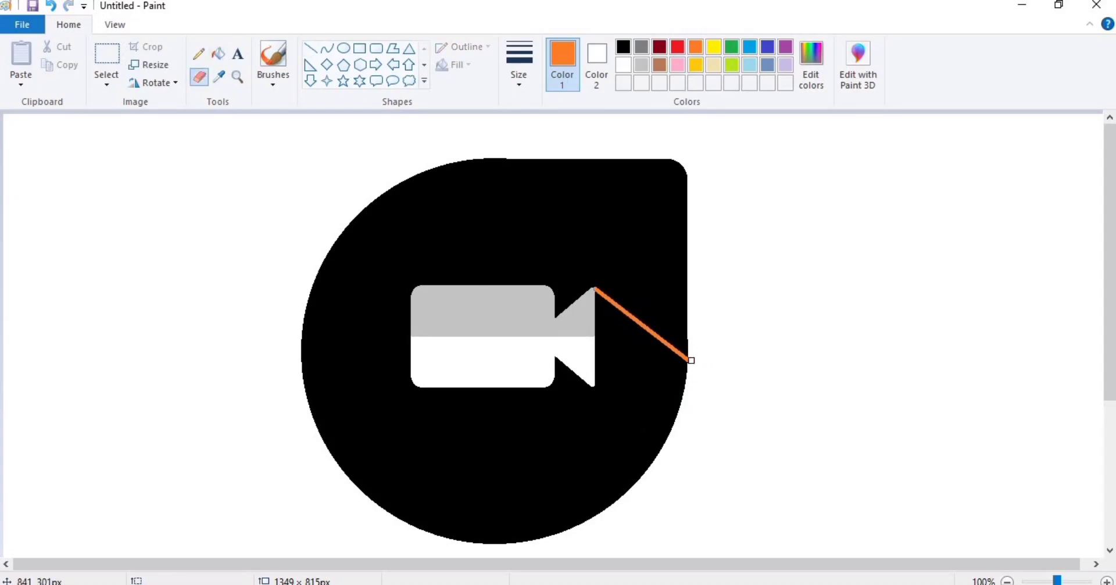
pyautogui.click(310, 48)
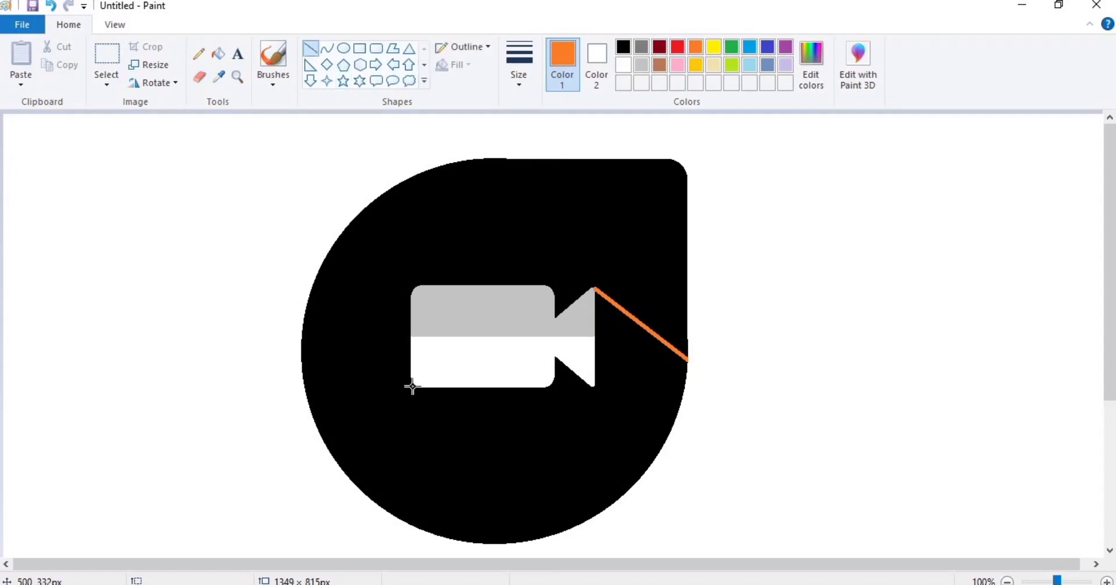
pyautogui.moveTo(417, 386); pyautogui.dragTo(572, 526)
pyautogui.click(519, 64)
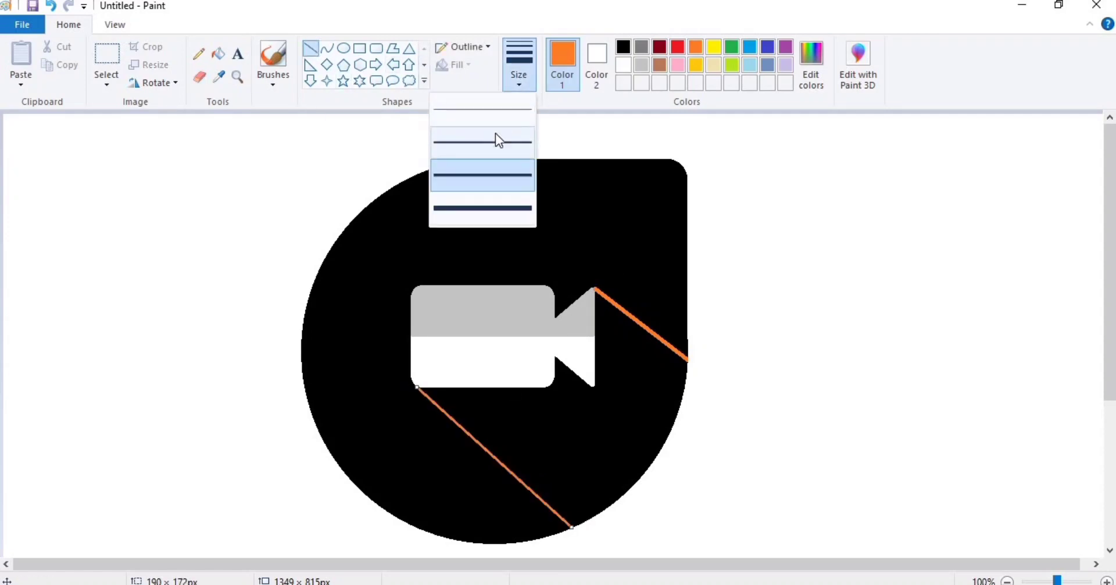
pyautogui.click(497, 131)
pyautogui.moveTo(418, 386)
pyautogui.mouseDown()
pyautogui.moveTo(411, 379)
pyautogui.moveTo(418, 387)
pyautogui.mouseUp()
pyautogui.click(500, 381)
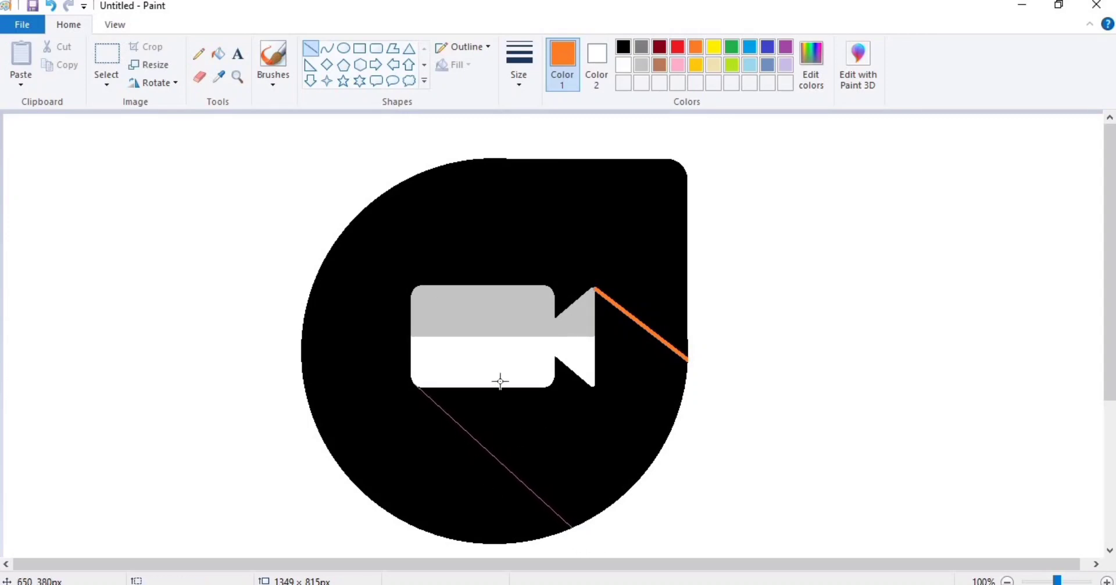
pyautogui.click(218, 54)
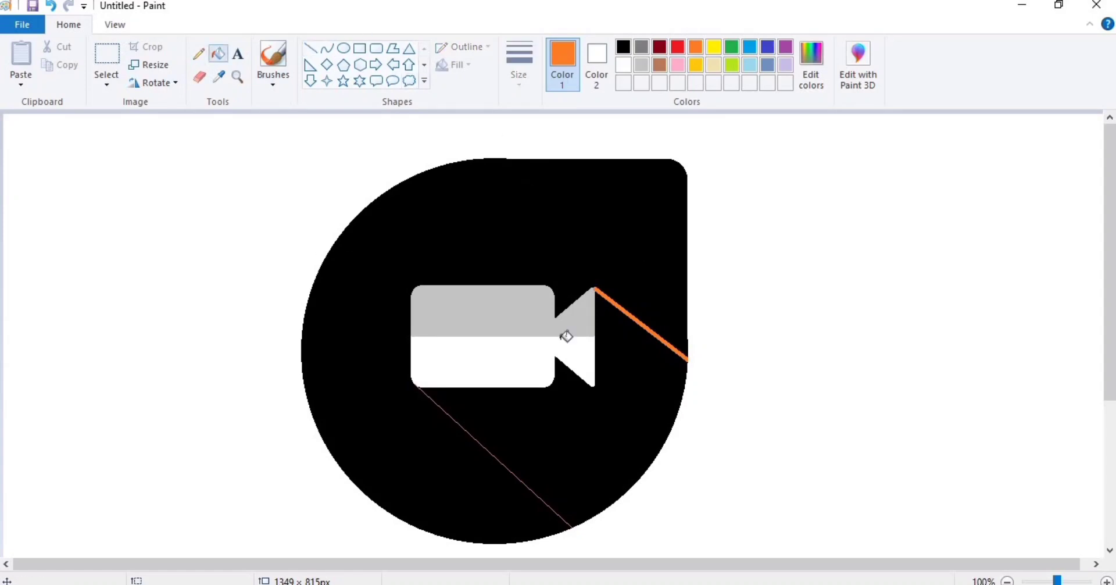
# Fill the teardrop blue and lighten the blue with a custom hue in Edit colors.
pyautogui.click(597, 405)
pyautogui.click(749, 46)
pyautogui.click(593, 235)
pyautogui.click(812, 64)
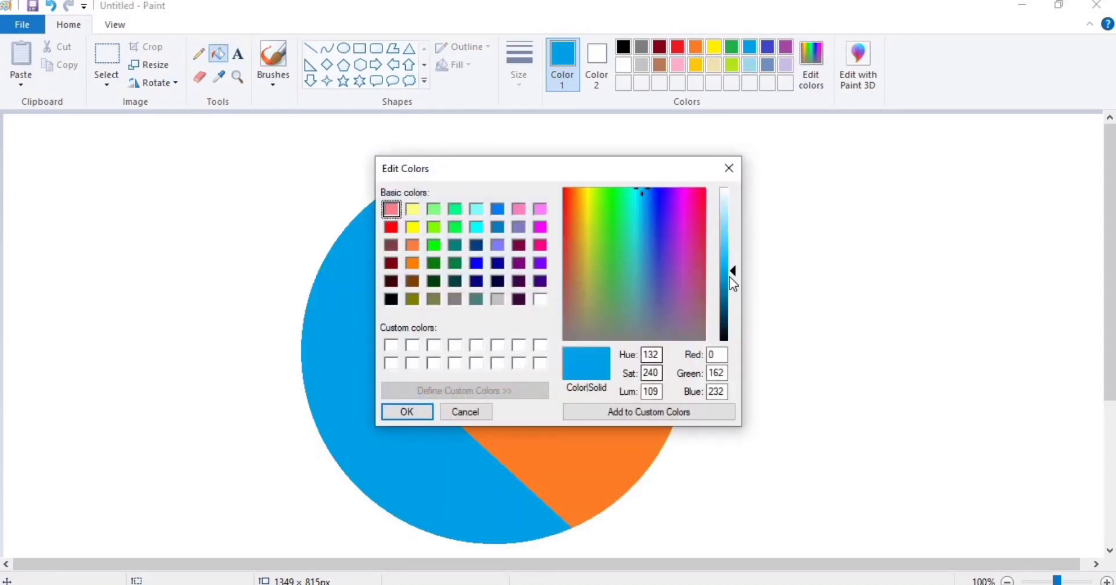
pyautogui.moveTo(738, 267); pyautogui.dragTo(728, 260)
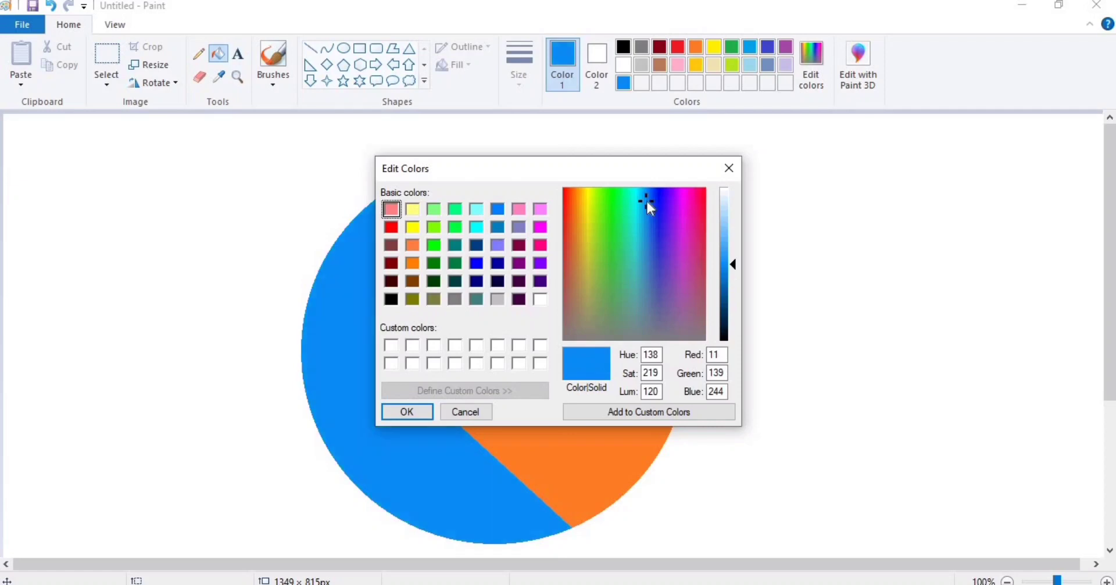
pyautogui.moveTo(648, 204); pyautogui.dragTo(646, 191)
pyautogui.click(730, 263)
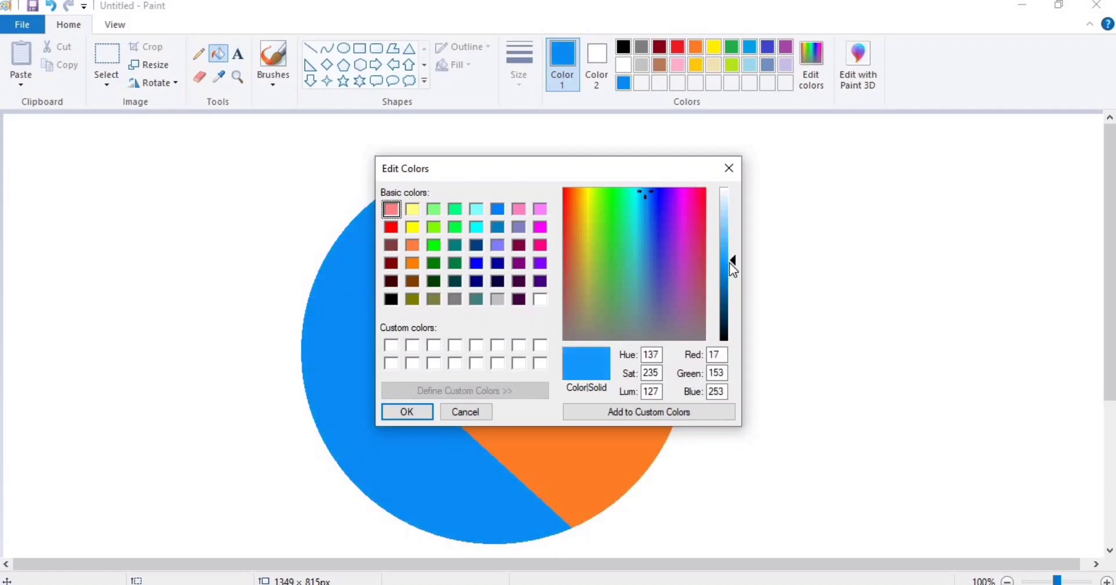
# Fill the shadow wedge and refill the shape while adjusting the blue's hue and lightness.
pyautogui.click(407, 412)
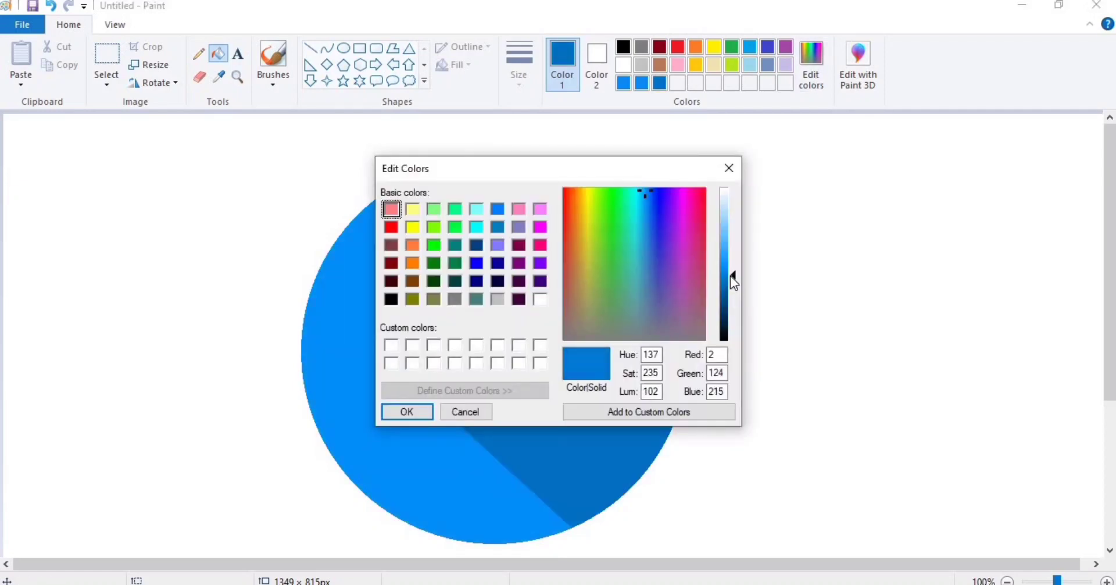
pyautogui.click(650, 198)
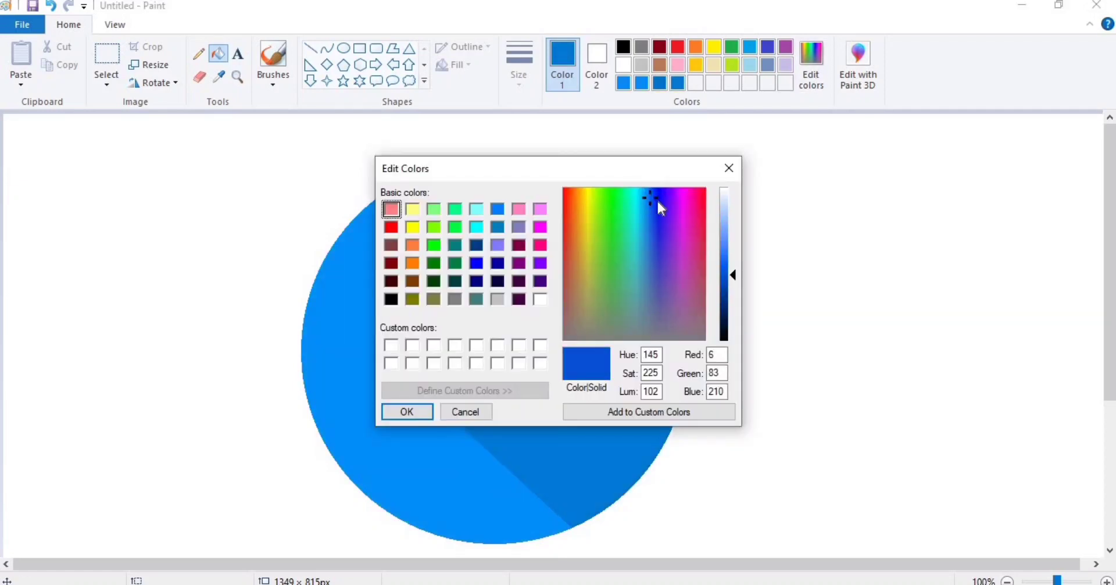
pyautogui.click(733, 260)
pyautogui.click(418, 407)
pyautogui.click(420, 409)
pyautogui.click(808, 74)
pyautogui.moveTo(733, 259); pyautogui.dragTo(733, 260)
pyautogui.click(424, 412)
pyautogui.click(426, 414)
# Fill the shadow wedge with a darker blue, setting lightness to 127.
pyautogui.click(810, 74)
pyautogui.click(732, 263)
pyautogui.click(411, 412)
pyautogui.click(523, 407)
pyautogui.click(811, 74)
pyautogui.click(430, 412)
pyautogui.click(435, 412)
# Place an empty text box below the logo.
pyautogui.click(238, 54)
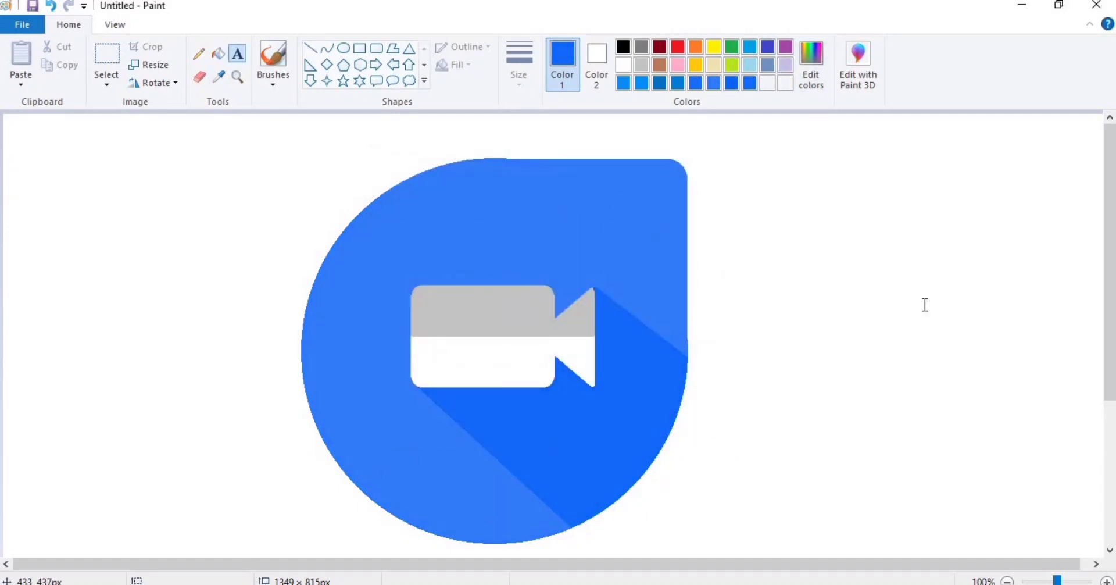
pyautogui.scroll(-3, 924, 304)
pyautogui.click(365, 443)
# Add the person's name as a bold black caption, positioned up and to the right.
pyautogui.click(118, 77)
pyautogui.click(413, 463)
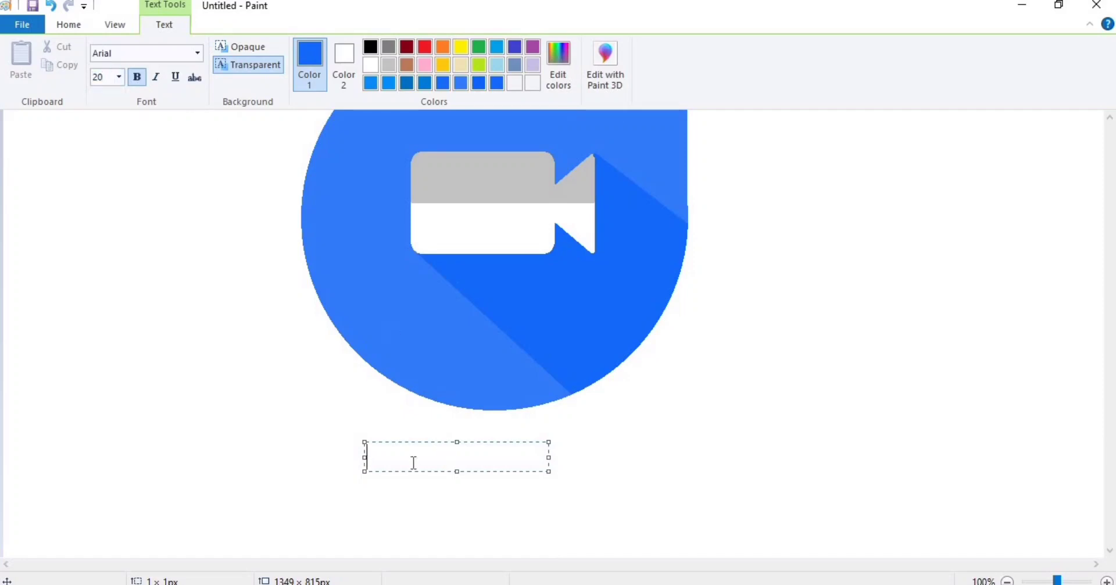
pyautogui.moveTo(545, 456); pyautogui.dragTo(366, 456)
pyautogui.click(371, 47)
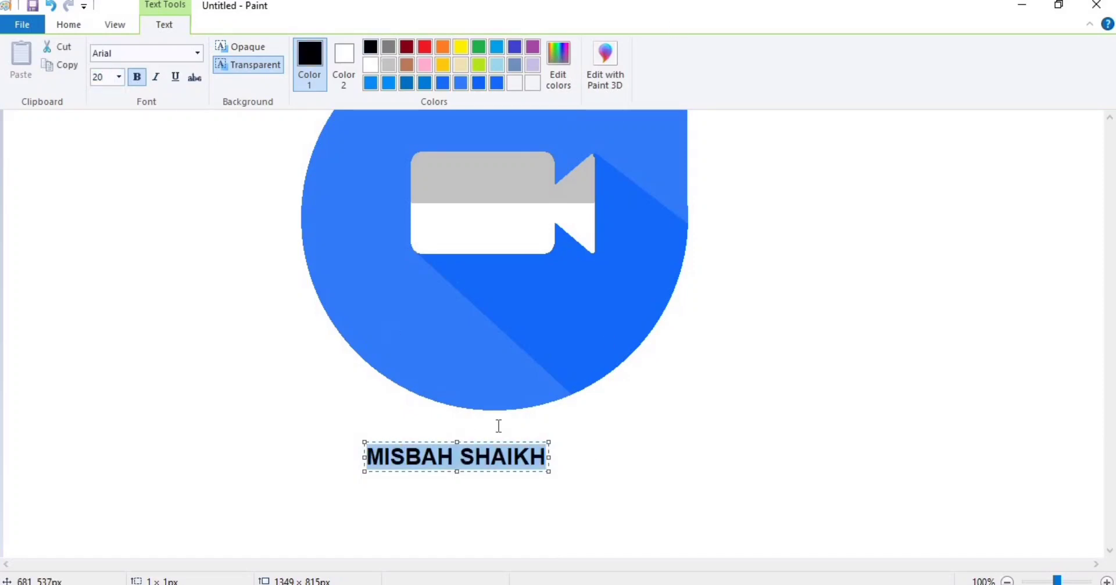
pyautogui.moveTo(498, 441); pyautogui.dragTo(713, 404)
pyautogui.click(651, 360)
# Add a 48pt bold 'DUO LOGO' title directly beneath the logo.
pyautogui.click(360, 466)
pyautogui.click(118, 77)
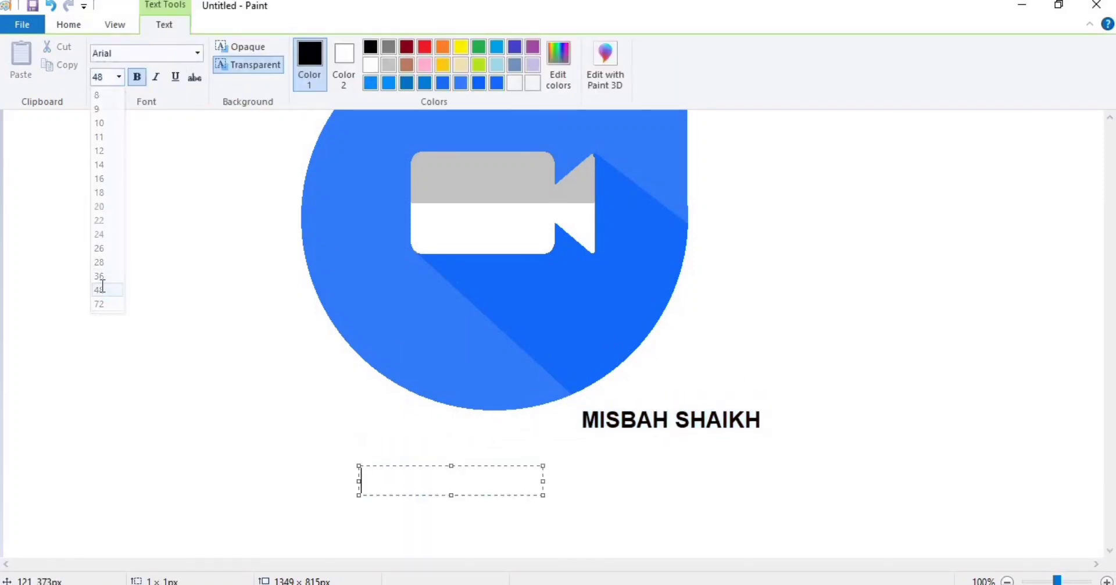
pyautogui.click(100, 285)
pyautogui.write('LOGO')
pyautogui.moveTo(359, 466); pyautogui.dragTo(207, 422)
pyautogui.moveTo(329, 421); pyautogui.dragTo(334, 493)
pyautogui.moveTo(414, 493)
pyautogui.mouseDown()
pyautogui.moveTo(401, 429)
pyautogui.moveTo(433, 432)
pyautogui.mouseUp()
pyautogui.click(279, 326)
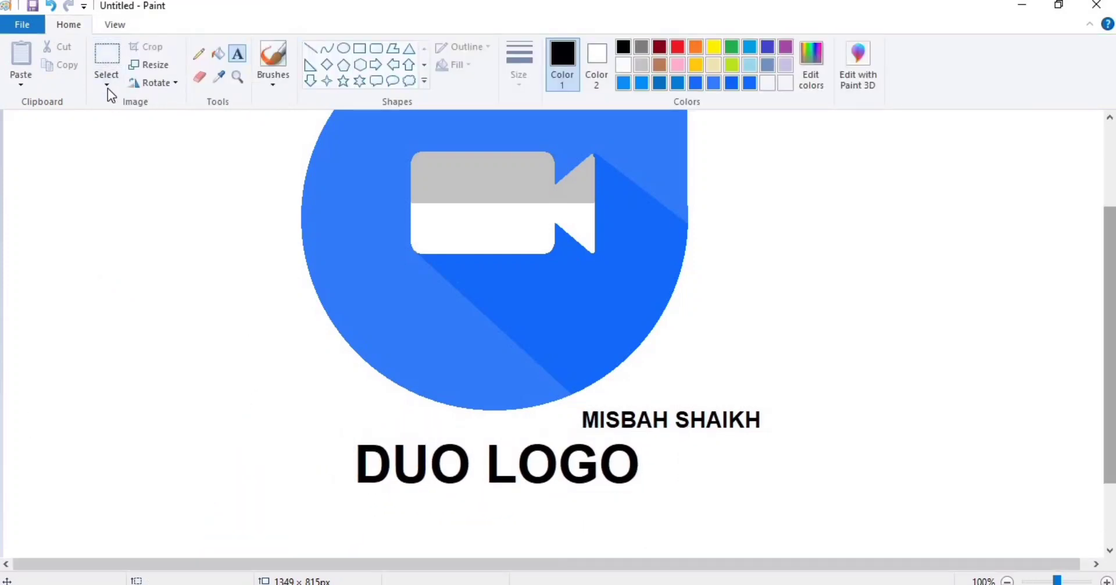
# Select the whole drawing, shift it left, and crop the canvas to 713 × 641 px.
pyautogui.click(108, 87)
pyautogui.click(70, 172)
pyautogui.moveTo(484, 268); pyautogui.dragTo(240, 292)
pyautogui.moveTo(1110, 237); pyautogui.dragTo(1111, 156)
pyautogui.moveTo(282, 338); pyautogui.dragTo(300, 310)
pyautogui.moveTo(1110, 274); pyautogui.dragTo(1109, 414)
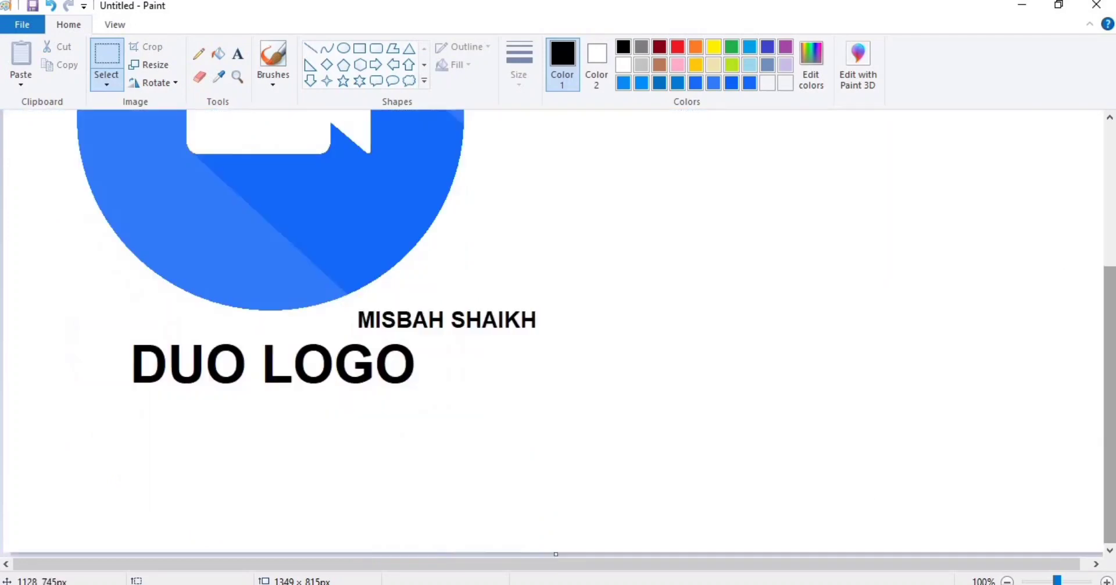
pyautogui.moveTo(555, 553); pyautogui.dragTo(550, 412)
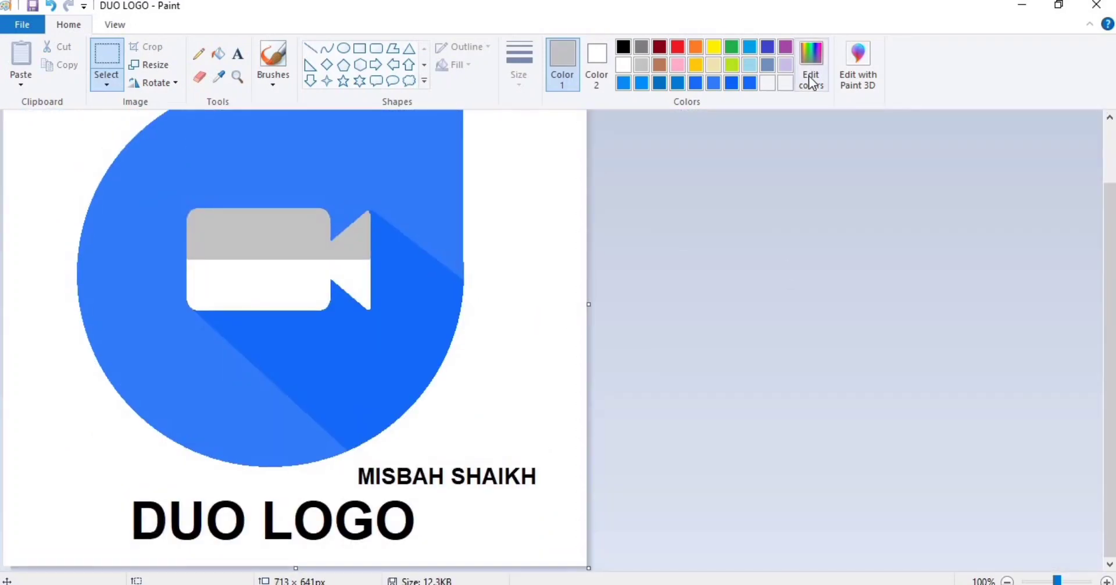
# Fill the camera's top with a lighter custom grey.
pyautogui.click(811, 64)
pyautogui.click(731, 214)
pyautogui.click(407, 412)
pyautogui.click(218, 54)
pyautogui.click(323, 222)
# Sample the logo's blue and raise its lightness in Edit colors.
pyautogui.click(219, 77)
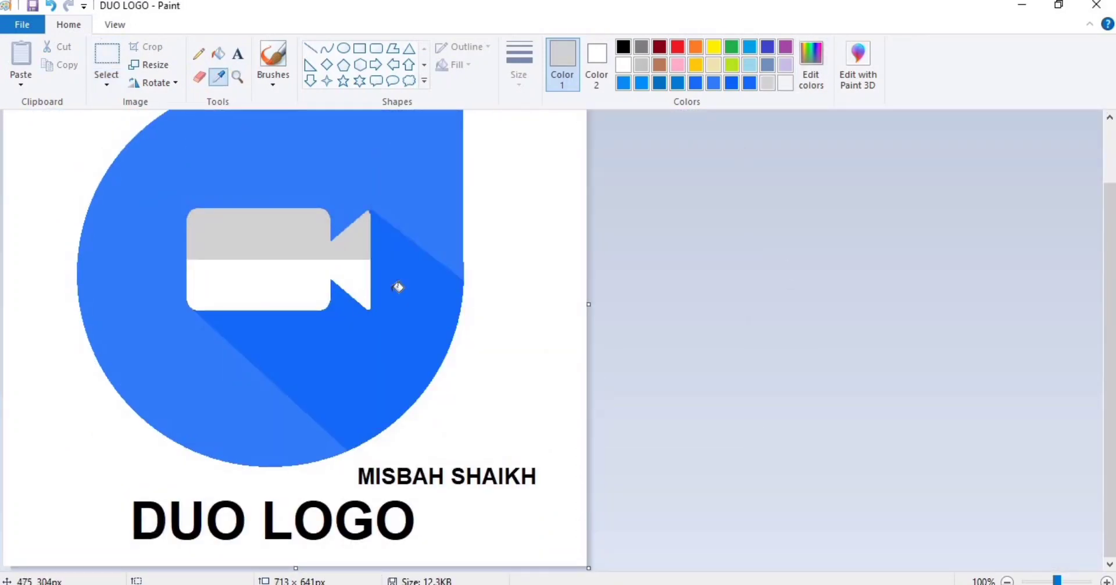
pyautogui.click(399, 287)
pyautogui.click(811, 64)
pyautogui.moveTo(731, 259); pyautogui.dragTo(735, 257)
pyautogui.click(407, 411)
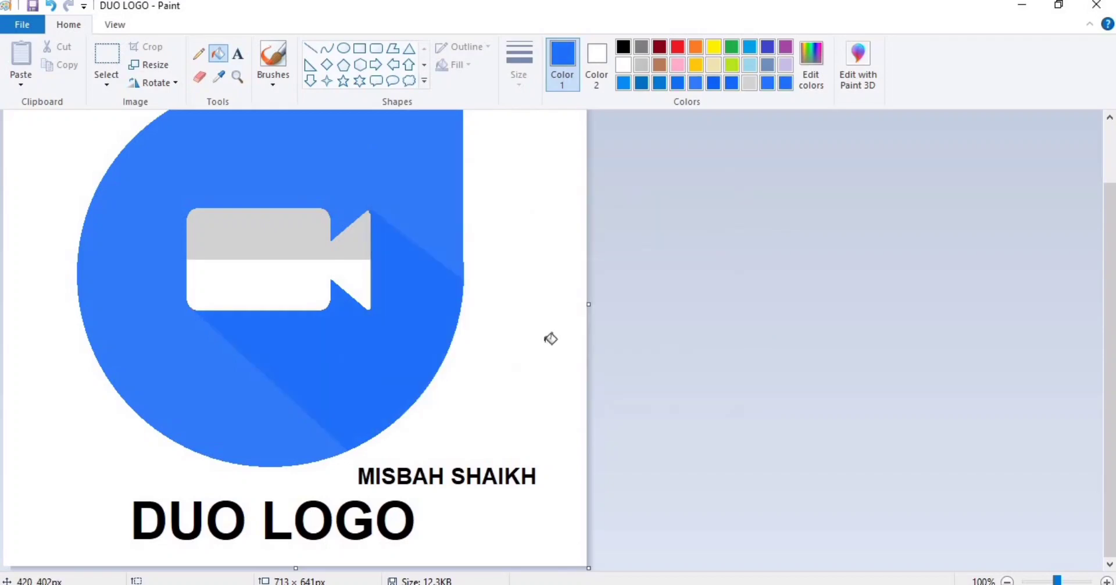